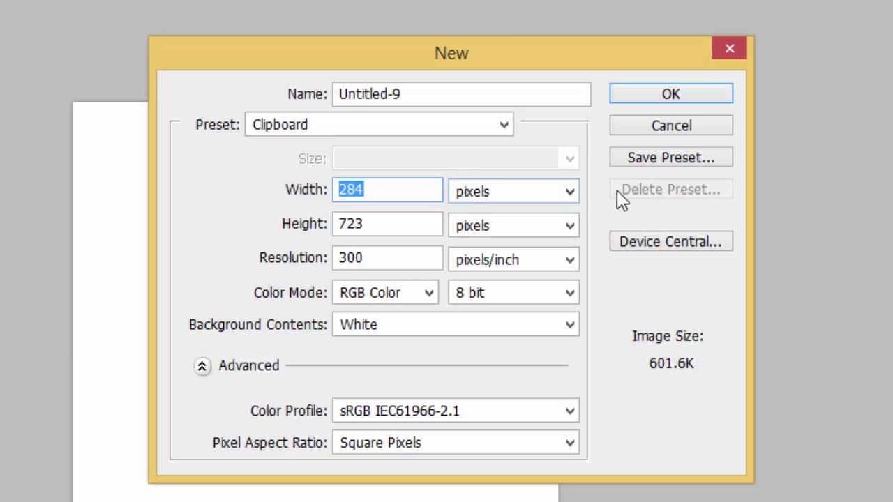
Create a new document 1280 pixels wide and 1280 pixels high.
{"action": "type", "text": "1280"}
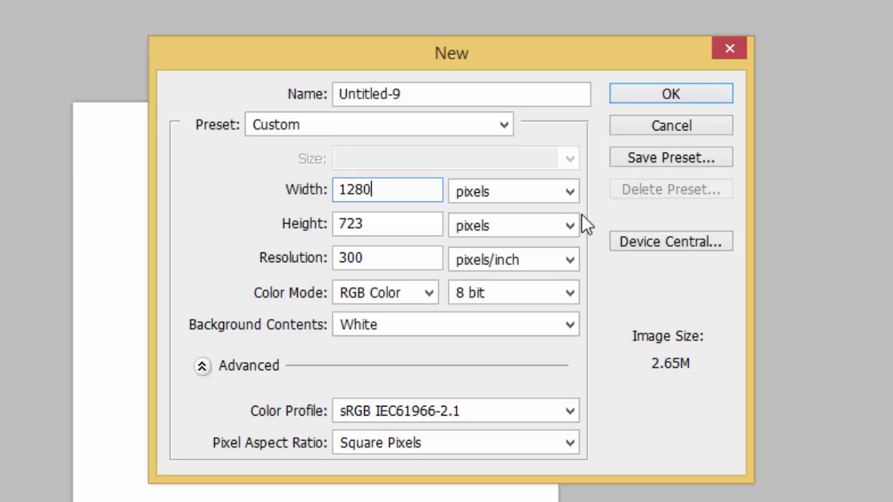
{"action": "left_click_drag", "start_coordinate": [366, 223], "coordinate": [333, 232]}
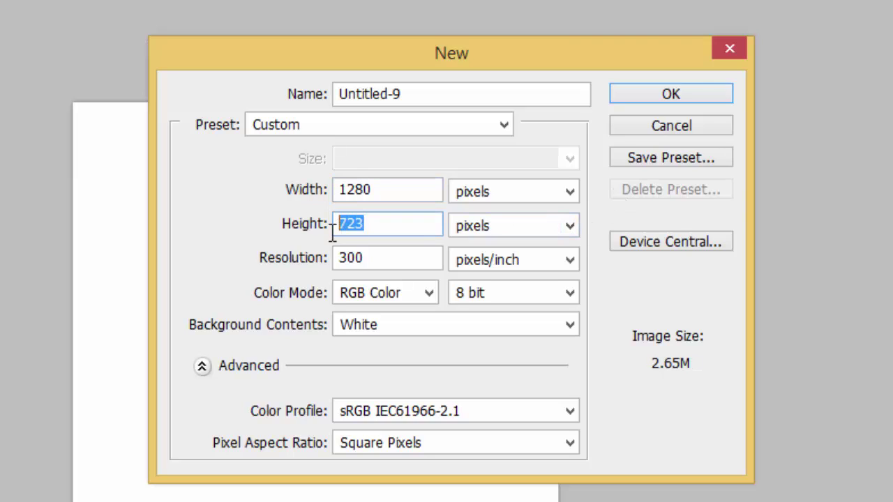
{"action": "type", "text": "1280"}
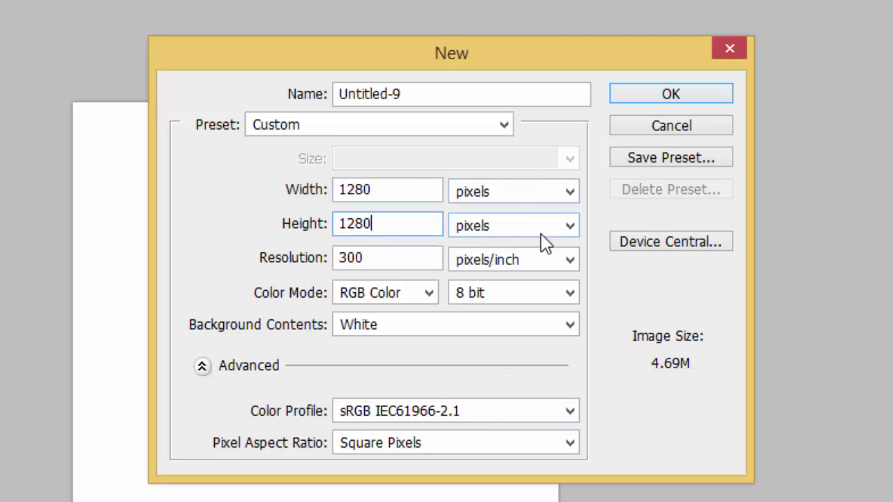
{"action": "left_click", "coordinate": [683, 94]}
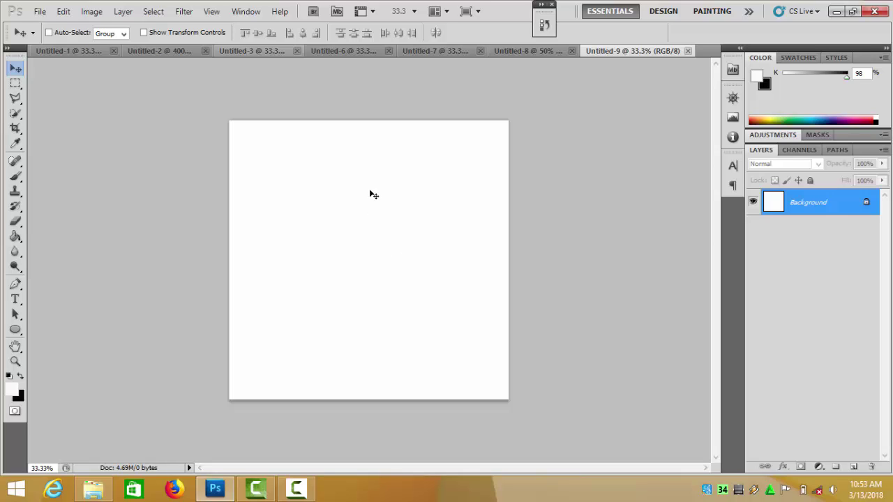
Place the images-16 park path photo from the Pictures folder into the new blank document.
{"action": "left_click", "coordinate": [92, 496]}
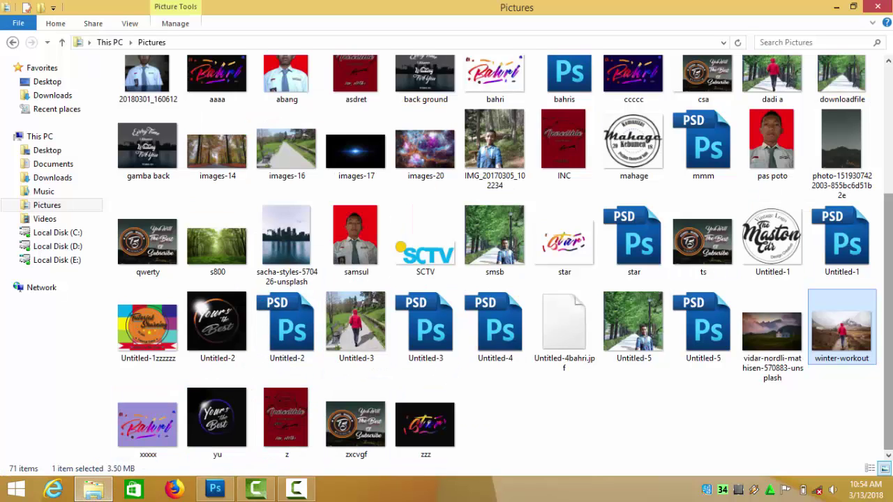
{"action": "scroll", "coordinate": [848, 140], "scroll_direction": "up", "scroll_amount": 2}
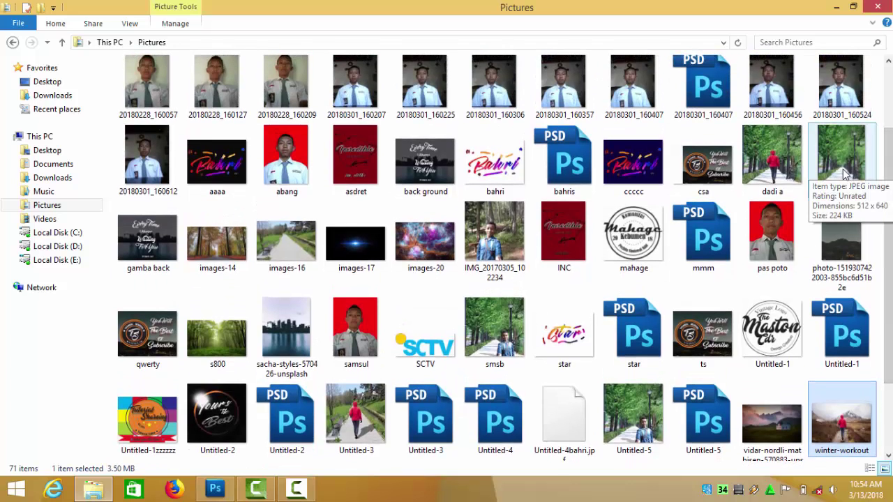
{"action": "left_click_drag", "start_coordinate": [891, 252], "coordinate": [891, 328]}
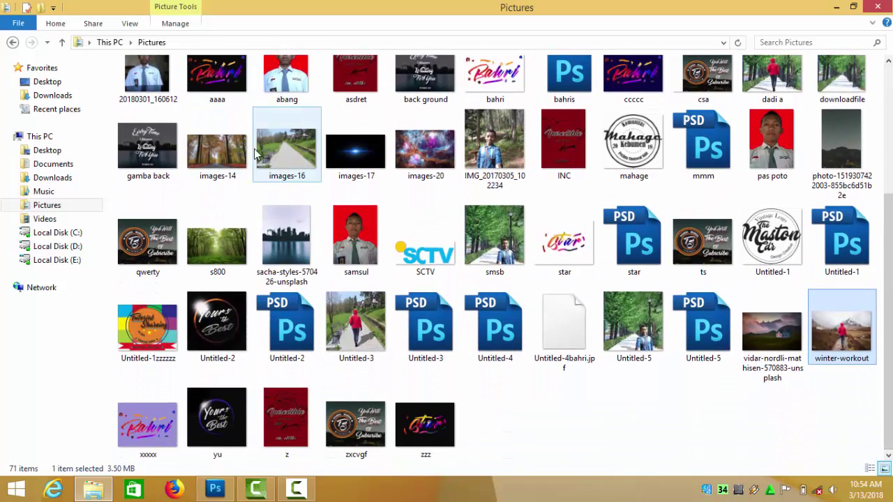
{"action": "left_click", "coordinate": [292, 165]}
{"action": "left_click_drag", "start_coordinate": [286, 157], "coordinate": [343, 287]}
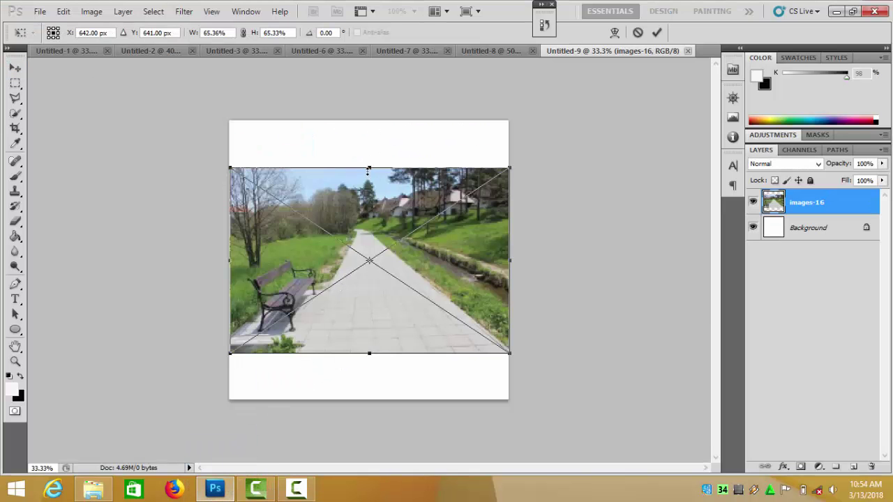
Stretch the placed park path photo vertically to about 98.15% height so it covers the whole canvas, and apply the placement.
{"action": "left_click_drag", "start_coordinate": [369, 169], "coordinate": [369, 121]}
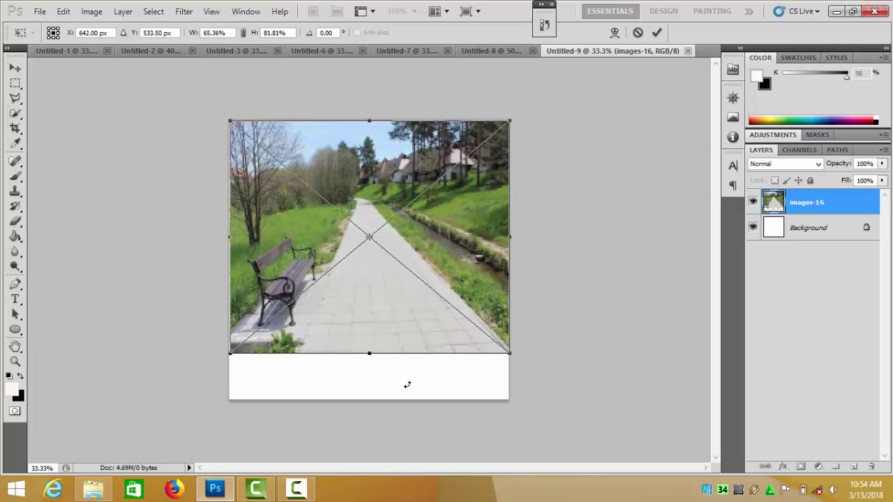
{"action": "left_click_drag", "start_coordinate": [370, 352], "coordinate": [373, 394]}
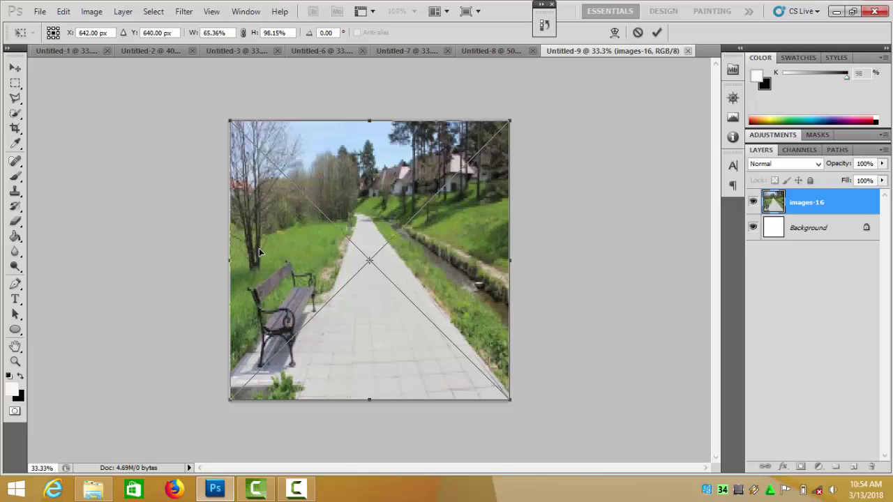
{"action": "key", "text": "Return"}
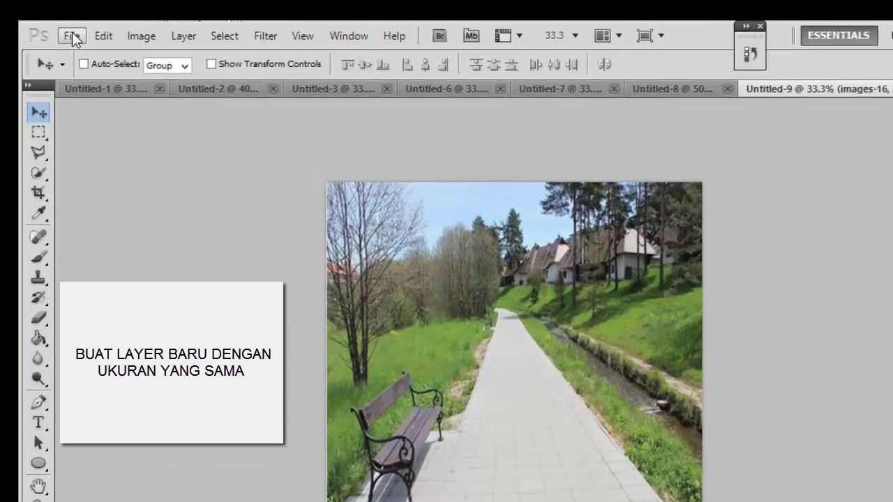
Create a second new document with the same size, 1280 by 1280 pixels.
{"action": "left_click", "coordinate": [40, 12]}
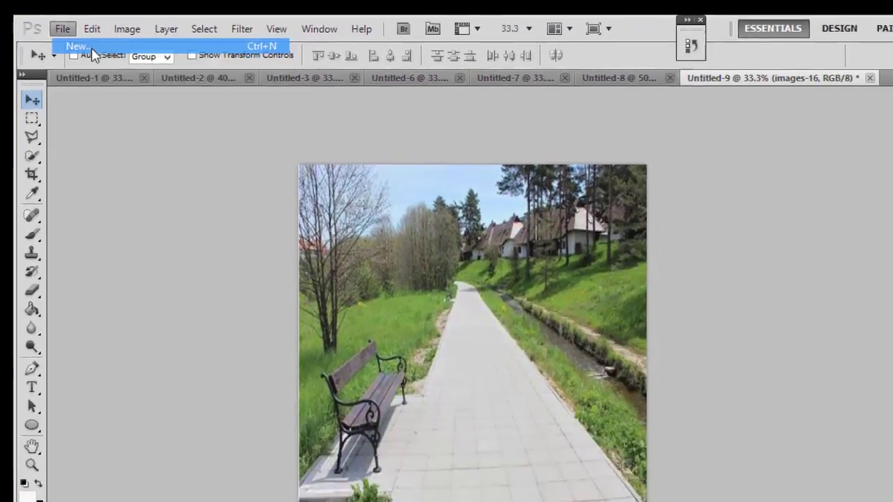
{"action": "left_click", "coordinate": [133, 80]}
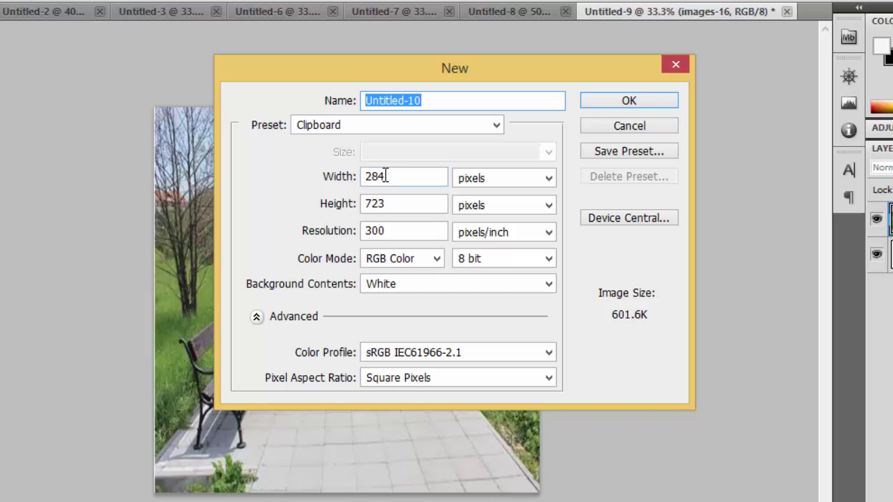
{"action": "left_click", "coordinate": [385, 175]}
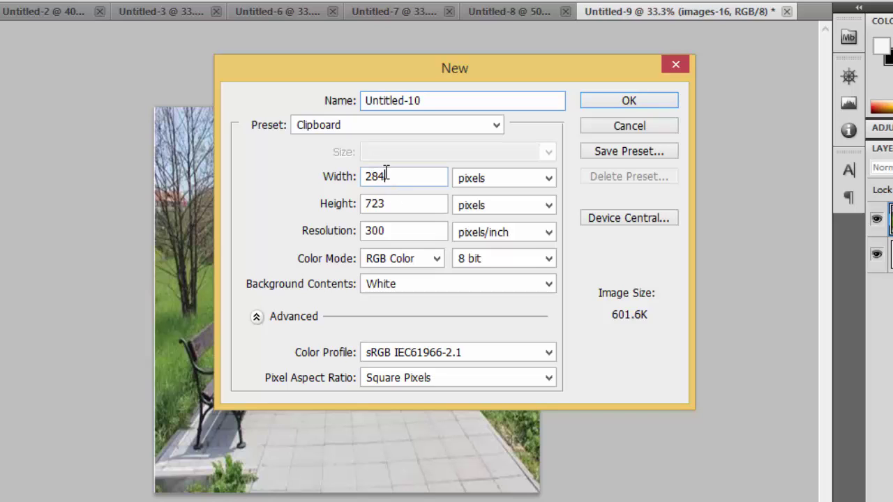
{"action": "double_click", "coordinate": [385, 176]}
{"action": "type", "text": "12"}
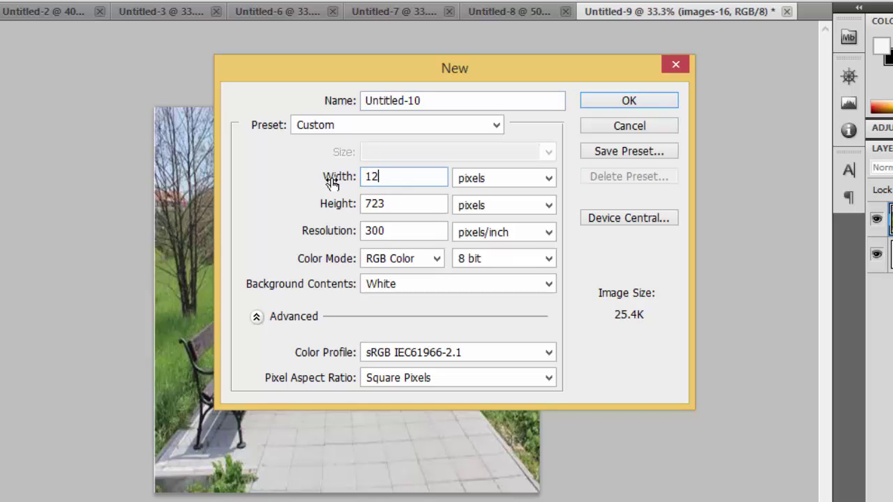
{"action": "type", "text": "80"}
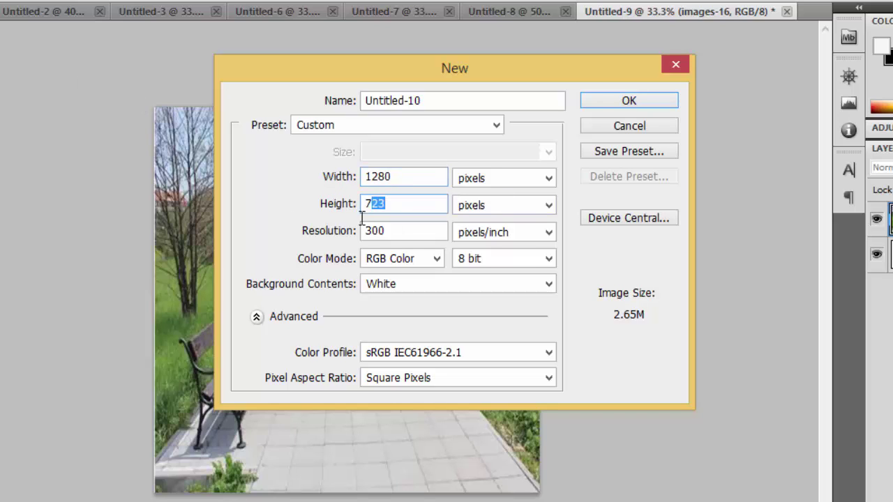
{"action": "type", "text": "12"}
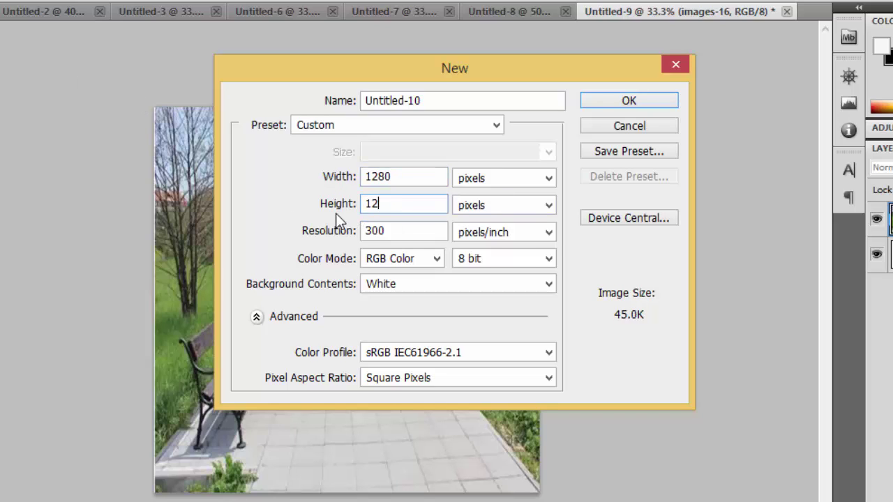
{"action": "type", "text": "80"}
{"action": "left_click", "coordinate": [629, 102]}
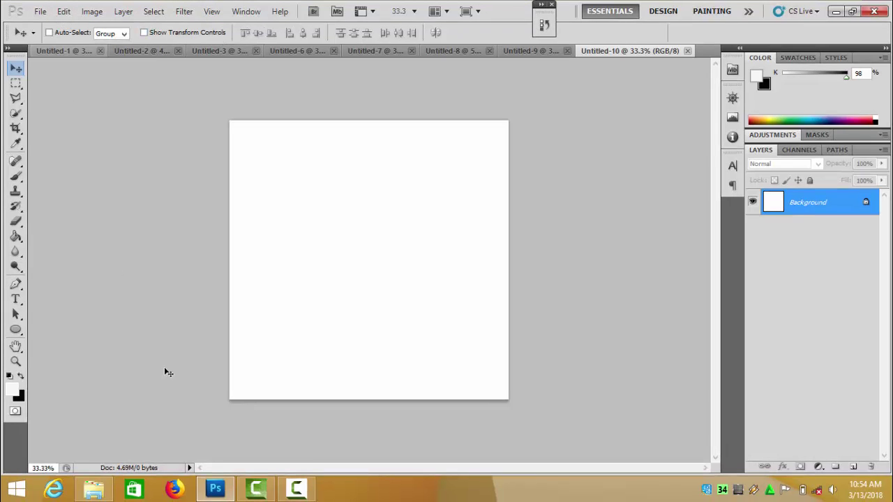
Place the winter-workout photo from the Pictures folder into the second blank document.
{"action": "left_click", "coordinate": [93, 488]}
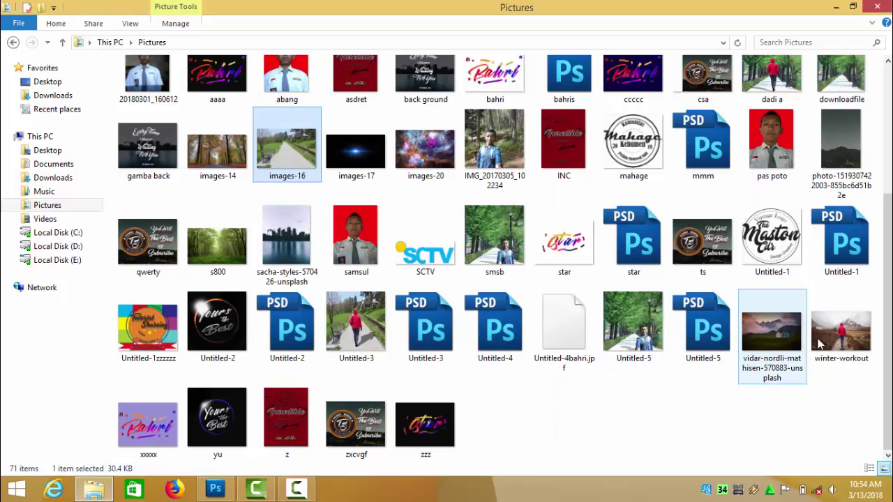
{"action": "left_click_drag", "start_coordinate": [851, 354], "coordinate": [296, 286]}
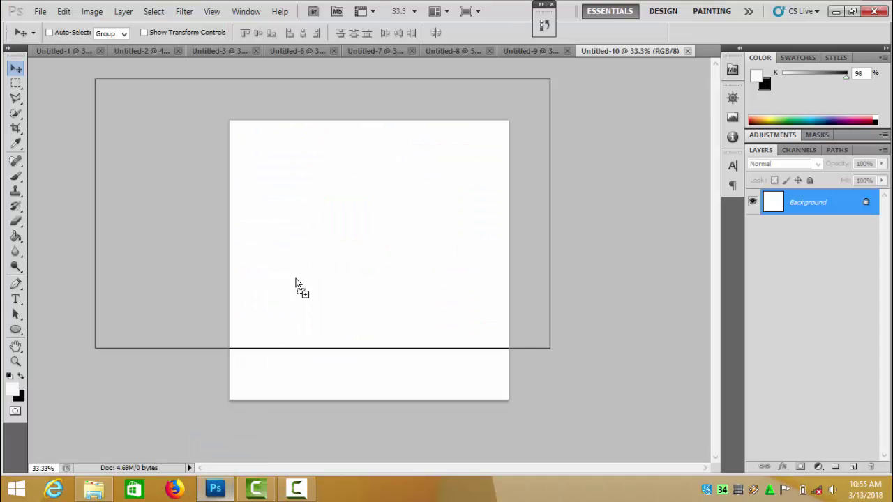
{"action": "left_click_drag", "start_coordinate": [337, 265], "coordinate": [340, 256]}
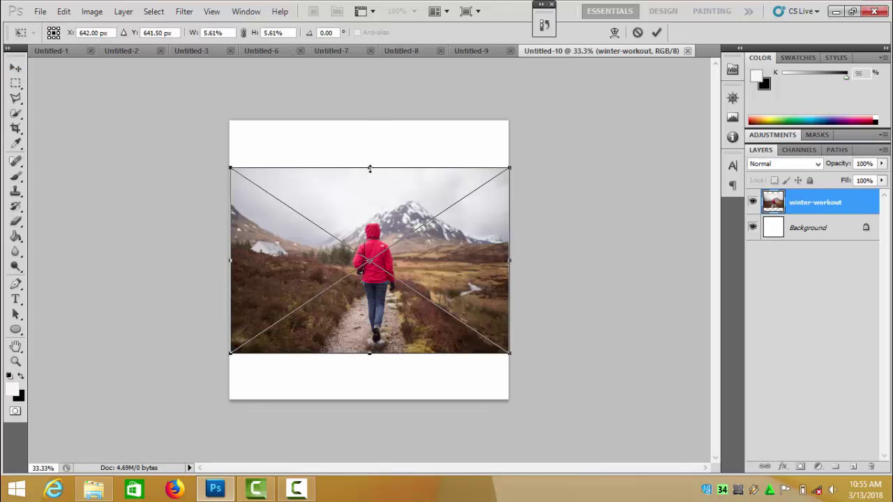
Stretch the winter-workout photo to about 7.67% width and 8.42% height, covering the canvas and overhanging both sides, and apply the placement.
{"action": "left_click_drag", "start_coordinate": [369, 169], "coordinate": [368, 123]}
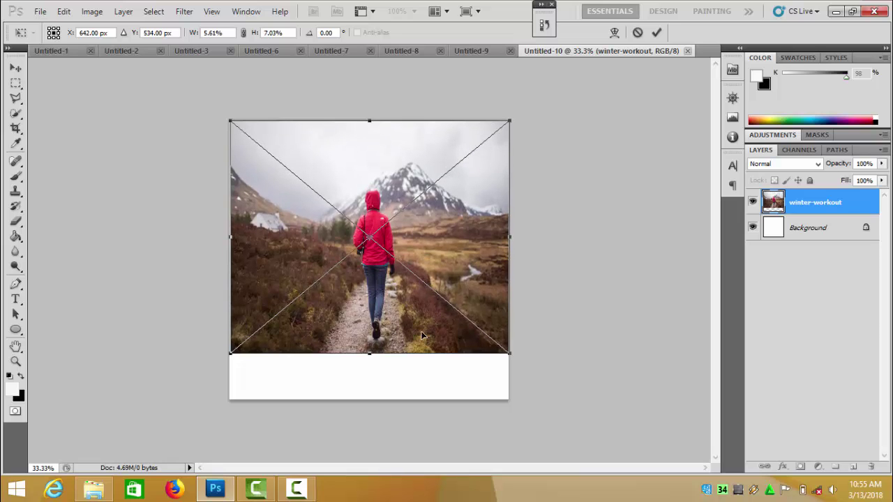
{"action": "left_click_drag", "start_coordinate": [369, 354], "coordinate": [369, 400]}
{"action": "left_click_drag", "start_coordinate": [228, 265], "coordinate": [184, 270]}
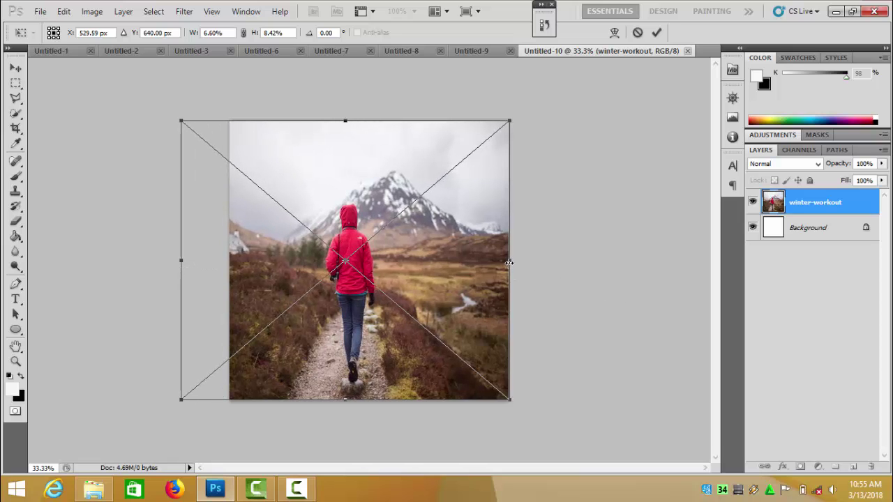
{"action": "left_click_drag", "start_coordinate": [513, 260], "coordinate": [559, 261]}
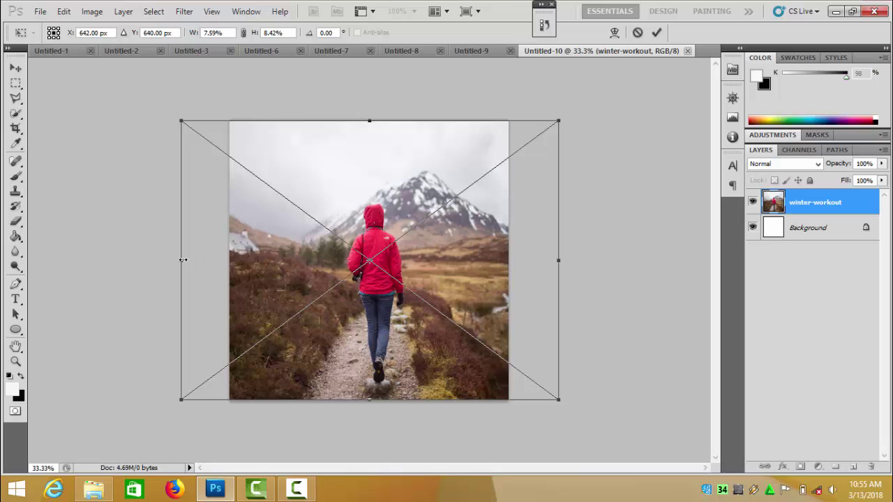
{"action": "left_click_drag", "start_coordinate": [183, 260], "coordinate": [179, 261]}
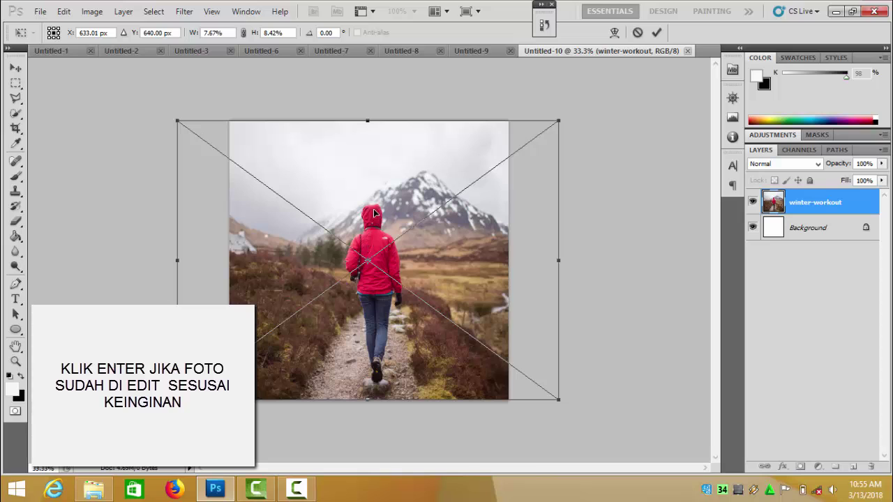
{"action": "key", "text": "Return"}
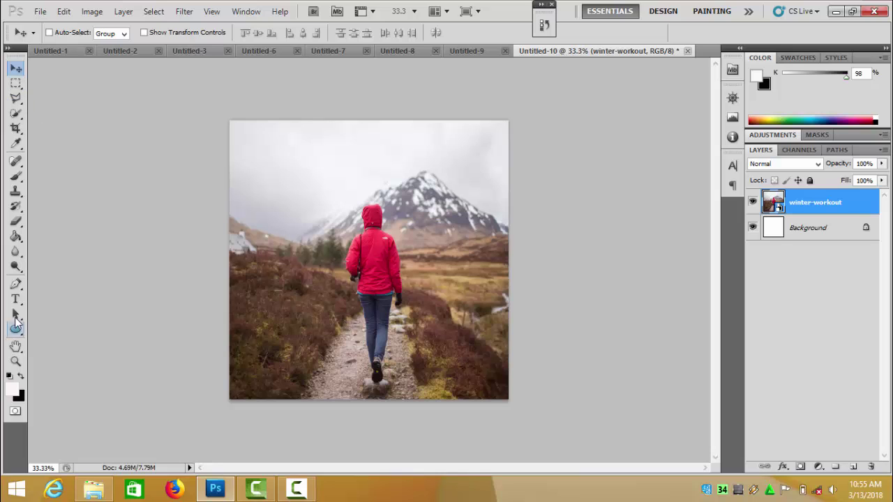
Select the walker's red hood down to the grey collar with the Quick Selection tool.
{"action": "left_click", "coordinate": [15, 362]}
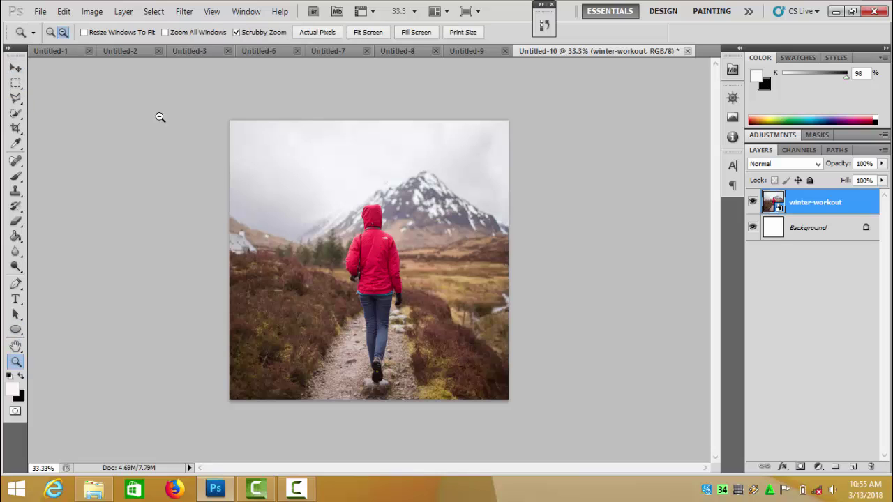
{"action": "left_click", "coordinate": [367, 268]}
{"action": "left_click", "coordinate": [368, 268]}
{"action": "left_click", "coordinate": [370, 263]}
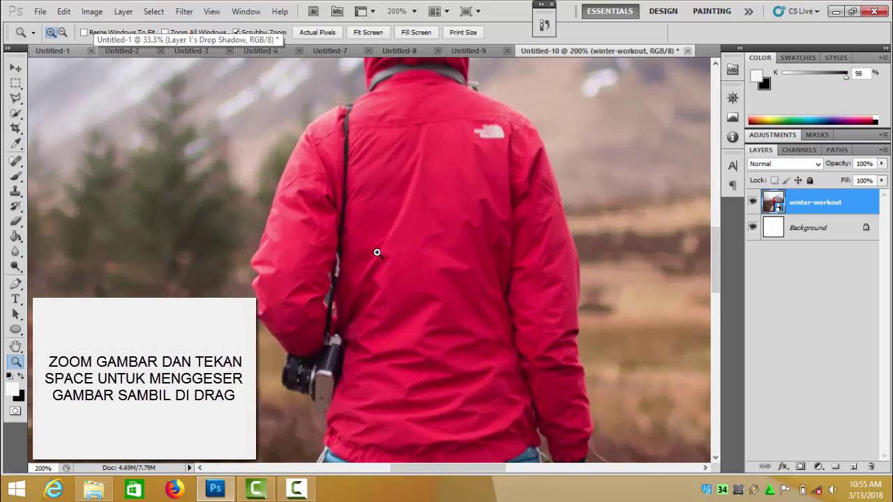
{"action": "left_click", "coordinate": [378, 253]}
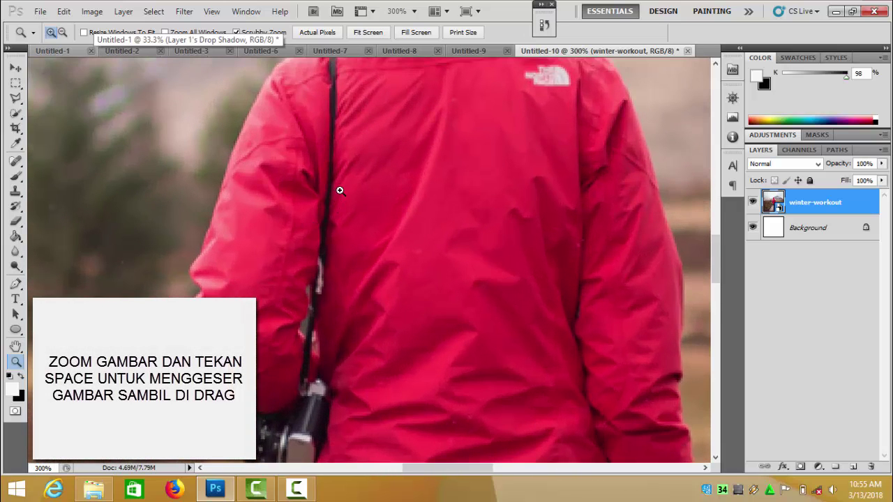
{"action": "left_click_drag", "start_coordinate": [353, 165], "coordinate": [325, 447]}
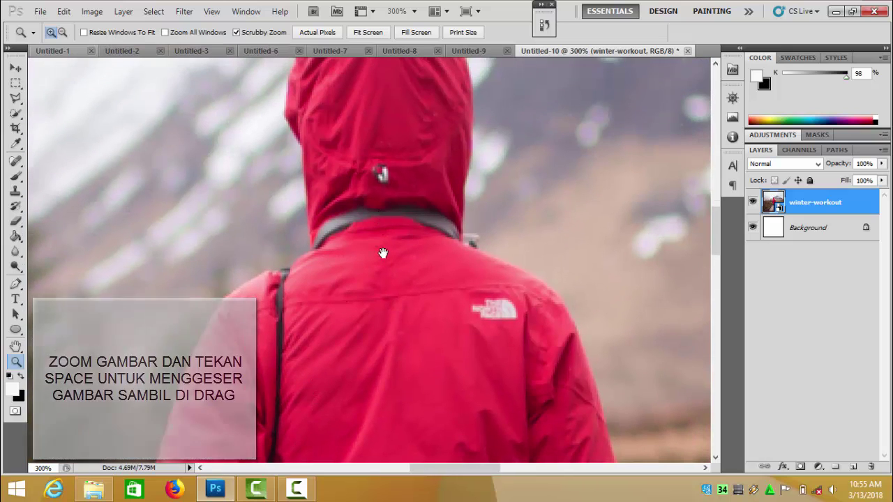
{"action": "left_click_drag", "start_coordinate": [371, 225], "coordinate": [385, 347]}
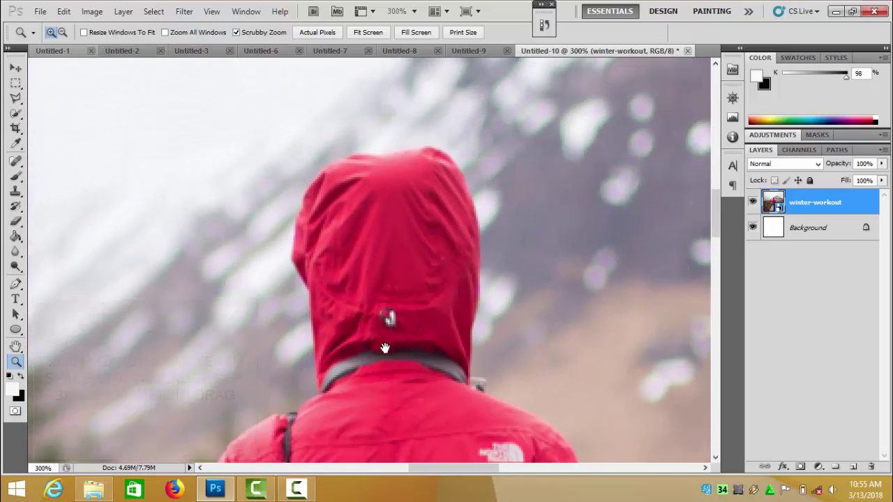
{"action": "left_click", "coordinate": [370, 230]}
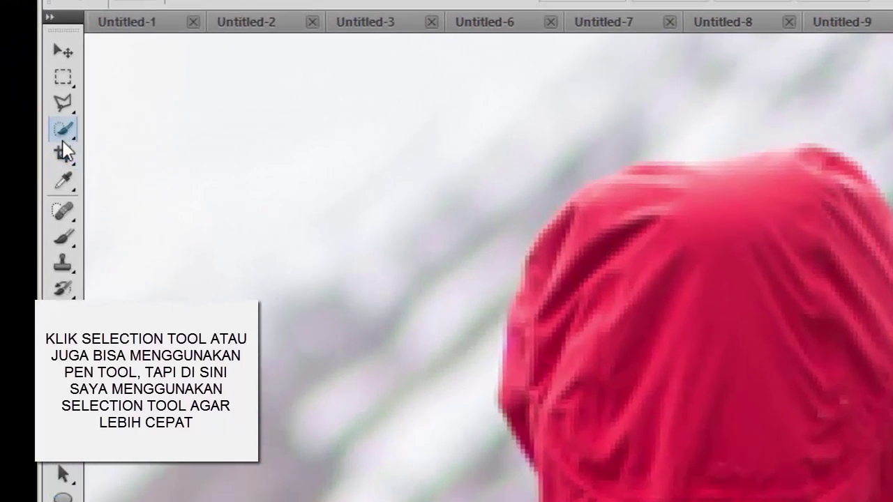
{"action": "left_click", "coordinate": [16, 113]}
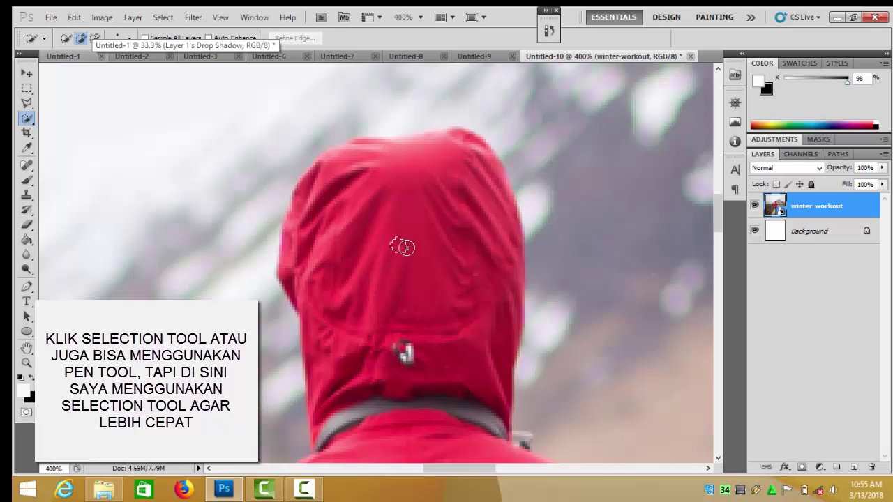
{"action": "left_click", "coordinate": [403, 247]}
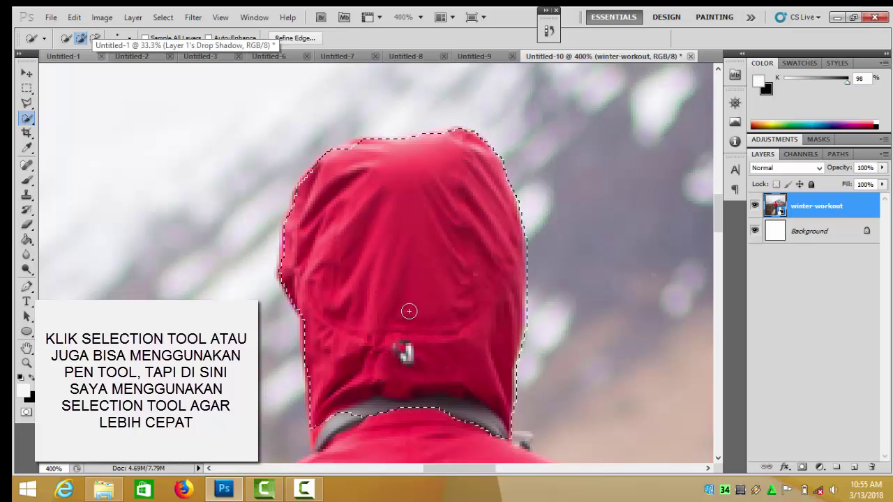
{"action": "left_click_drag", "start_coordinate": [394, 387], "coordinate": [394, 422]}
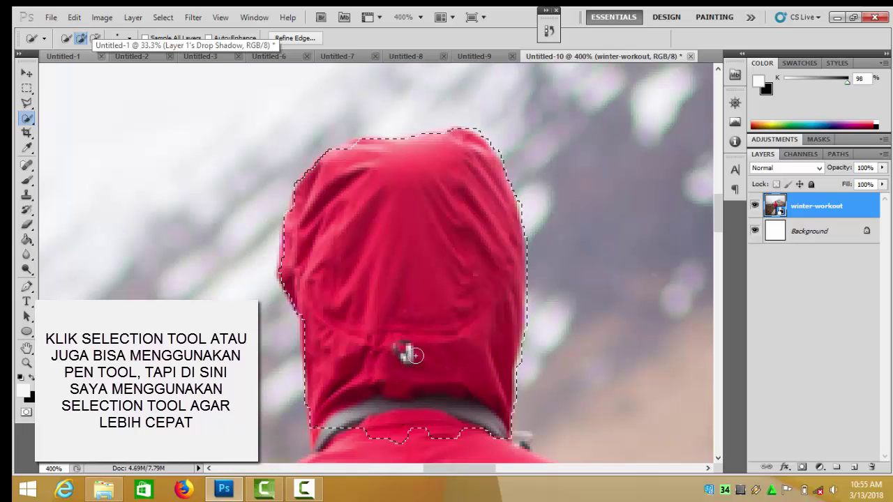
Extend the selection over the jacket's shoulders, back and the sleeve beside the camera strap.
{"action": "mouse_move", "coordinate": [394, 387]}
{"action": "left_mouse_down"}
{"action": "mouse_move", "coordinate": [394, 263]}
{"action": "mouse_move", "coordinate": [390, 353]}
{"action": "mouse_move", "coordinate": [387, 300]}
{"action": "left_mouse_up"}
{"action": "mouse_move", "coordinate": [389, 388]}
{"action": "left_mouse_down"}
{"action": "mouse_move", "coordinate": [418, 385]}
{"action": "mouse_move", "coordinate": [442, 399]}
{"action": "mouse_move", "coordinate": [409, 351]}
{"action": "left_mouse_up"}
{"action": "mouse_move", "coordinate": [397, 399]}
{"action": "left_mouse_down"}
{"action": "mouse_move", "coordinate": [408, 205]}
{"action": "mouse_move", "coordinate": [319, 239]}
{"action": "left_mouse_up"}
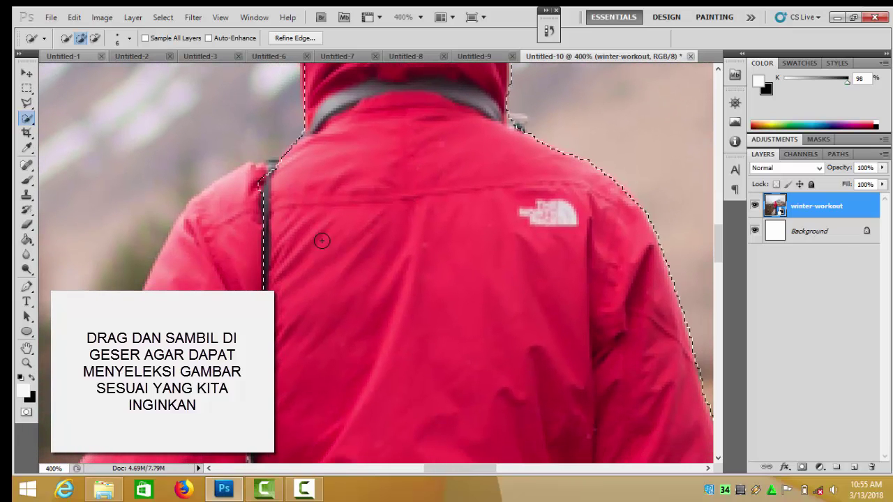
{"action": "mouse_move", "coordinate": [222, 288]}
{"action": "left_mouse_down"}
{"action": "mouse_move", "coordinate": [251, 184]}
{"action": "mouse_move", "coordinate": [226, 214]}
{"action": "mouse_move", "coordinate": [243, 184]}
{"action": "mouse_move", "coordinate": [284, 166]}
{"action": "left_mouse_up"}
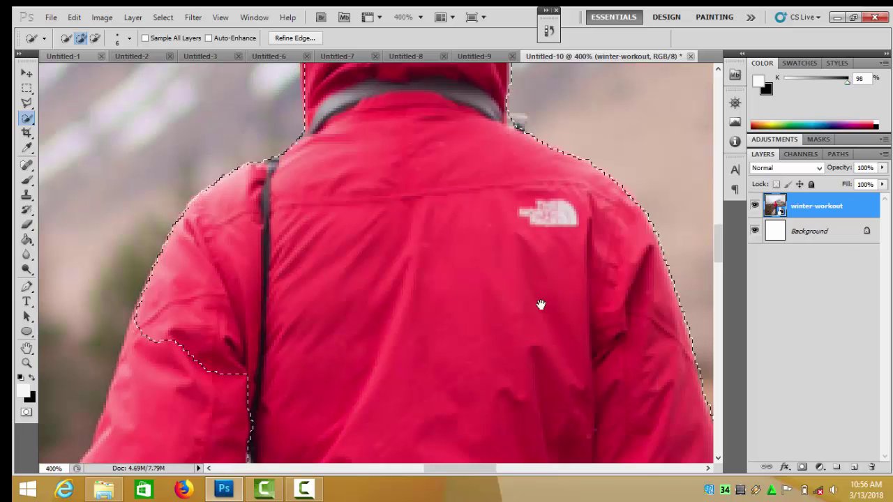
{"action": "mouse_move", "coordinate": [540, 303]}
{"action": "left_mouse_down"}
{"action": "mouse_move", "coordinate": [494, 158]}
{"action": "mouse_move", "coordinate": [414, 161]}
{"action": "mouse_move", "coordinate": [363, 137]}
{"action": "mouse_move", "coordinate": [405, 279]}
{"action": "mouse_move", "coordinate": [383, 187]}
{"action": "left_mouse_up"}
{"action": "left_click_drag", "start_coordinate": [312, 196], "coordinate": [293, 208]}
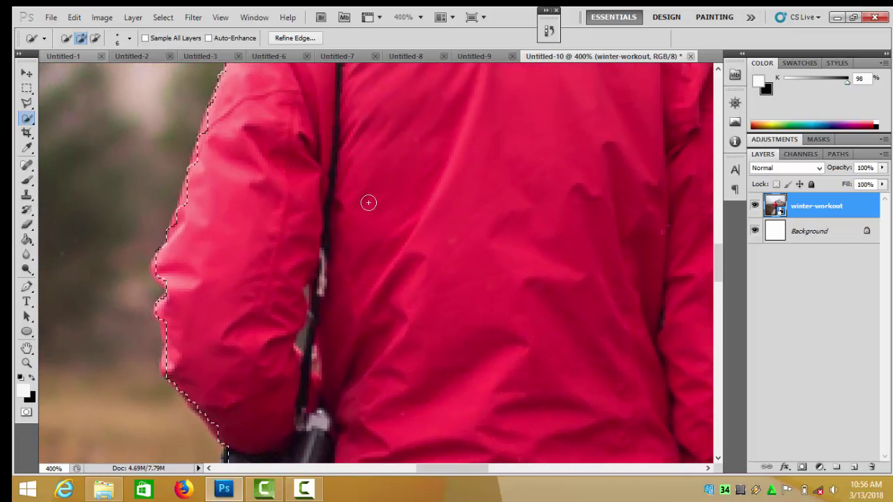
Add the lower part of the red jacket and the hanging camera to the selection.
{"action": "left_click_drag", "start_coordinate": [538, 296], "coordinate": [496, 190]}
{"action": "left_click_drag", "start_coordinate": [458, 303], "coordinate": [468, 196]}
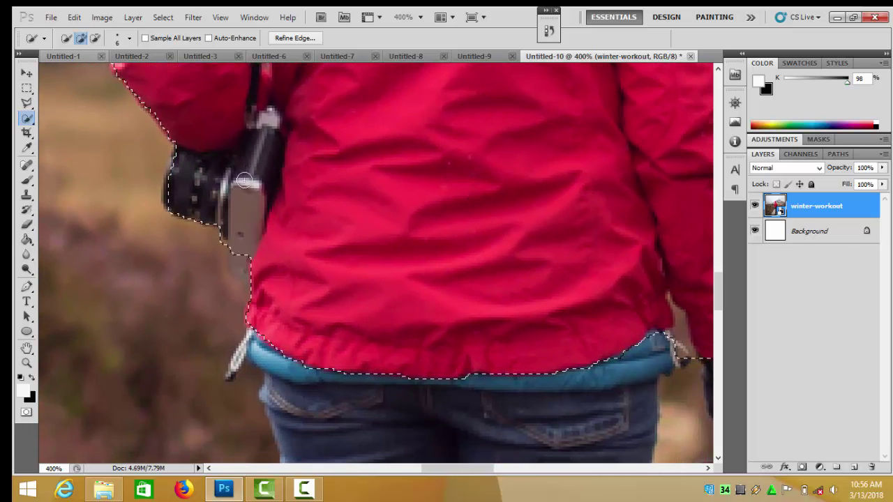
{"action": "left_click_drag", "start_coordinate": [398, 196], "coordinate": [401, 189]}
Add the upper jeans and the blue hem below the jacket, including its drawstring on the camera side.
{"action": "left_click_drag", "start_coordinate": [427, 283], "coordinate": [433, 160]}
{"action": "left_click_drag", "start_coordinate": [434, 200], "coordinate": [435, 139]}
{"action": "left_click", "coordinate": [405, 216]}
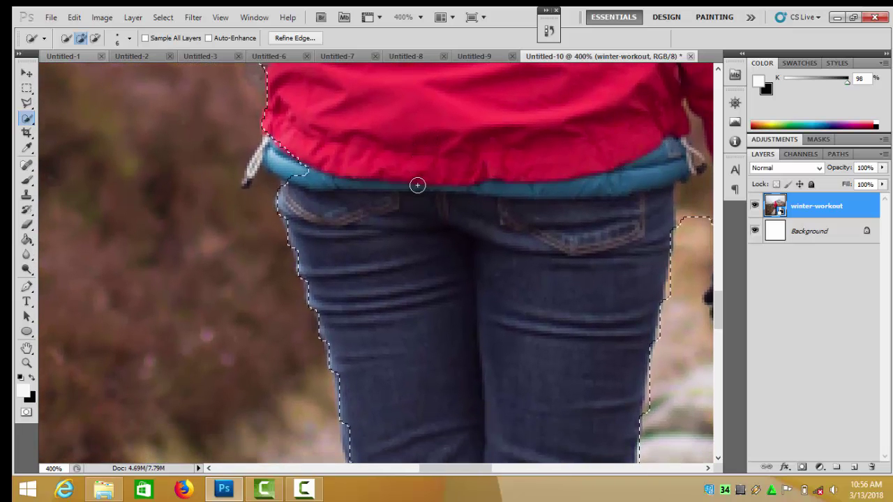
{"action": "left_click_drag", "start_coordinate": [342, 154], "coordinate": [374, 139]}
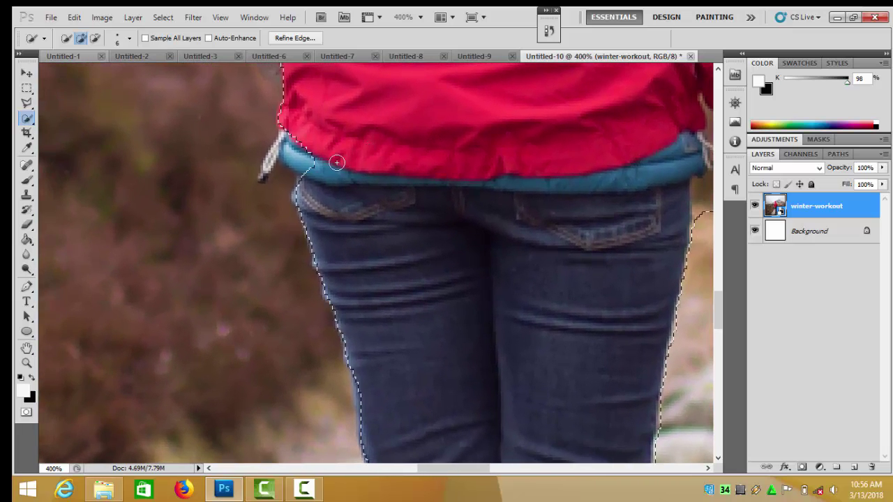
{"action": "left_click", "coordinate": [317, 162]}
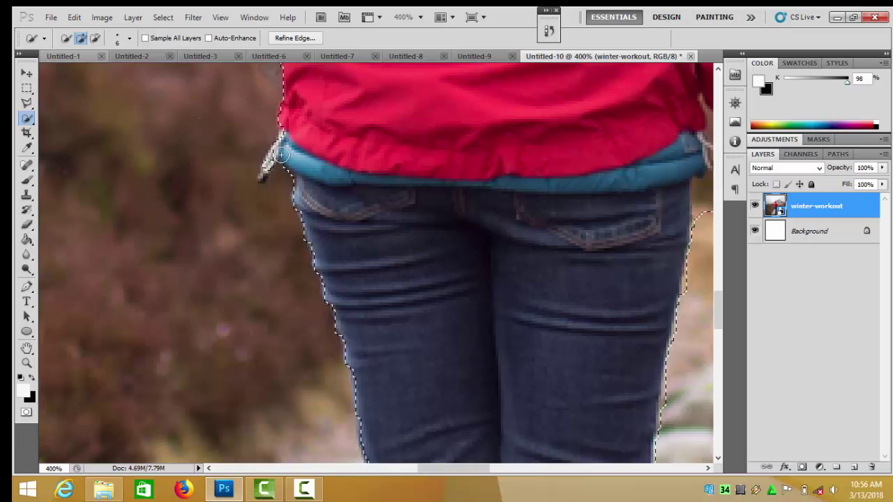
Extend the selection down both jeans legs and over the raised shoe sole.
{"action": "scroll", "coordinate": [524, 160], "scroll_direction": "down", "scroll_amount": 10}
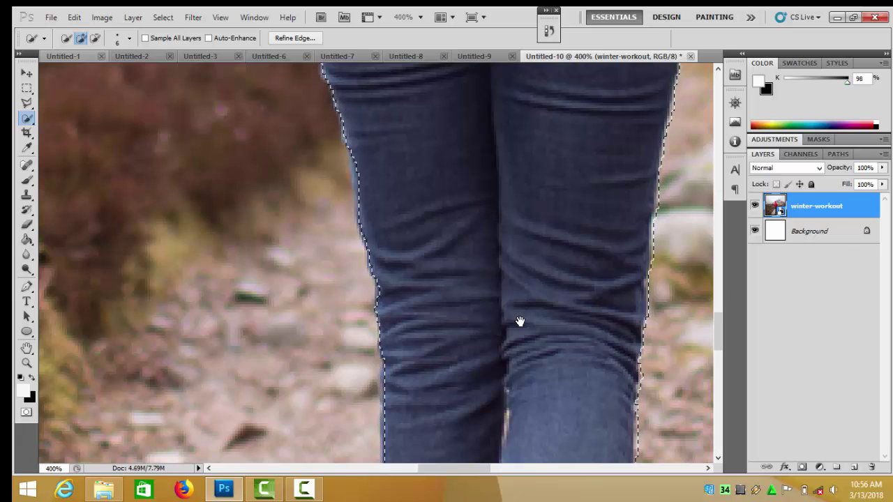
{"action": "left_click_drag", "start_coordinate": [521, 323], "coordinate": [513, 122]}
{"action": "scroll", "coordinate": [518, 247], "scroll_direction": "down", "scroll_amount": 3}
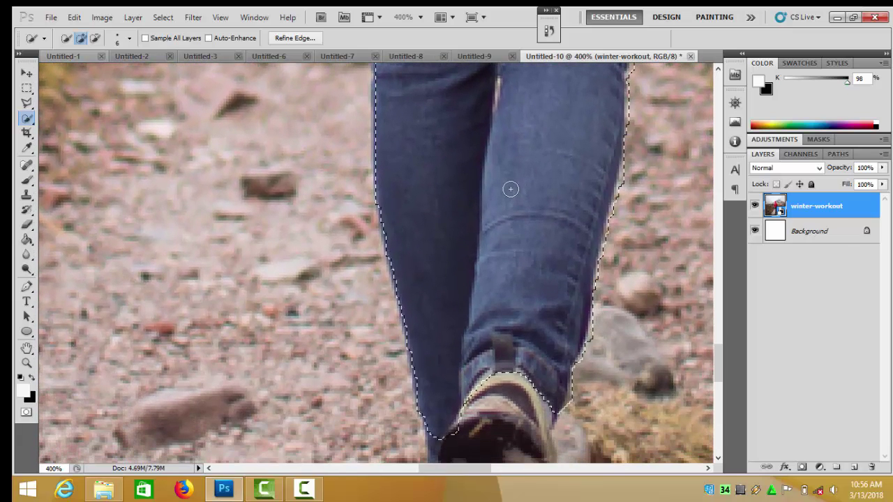
{"action": "left_click_drag", "start_coordinate": [505, 255], "coordinate": [514, 130]}
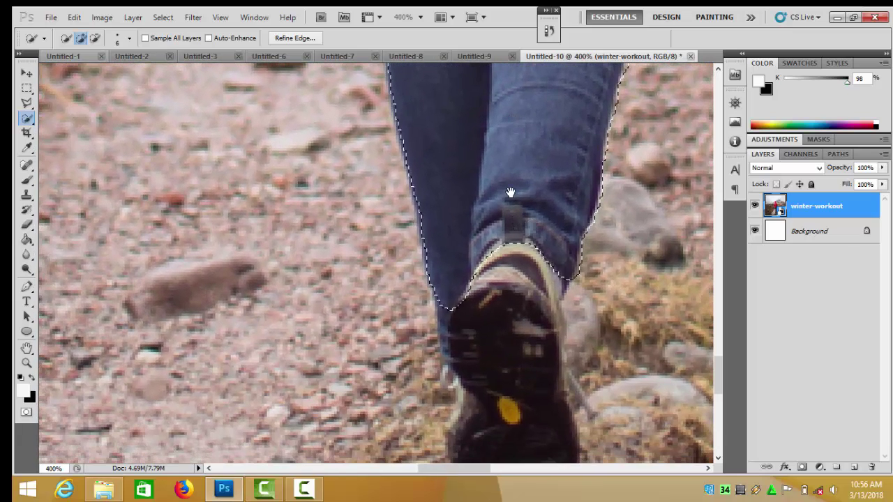
{"action": "left_click_drag", "start_coordinate": [514, 193], "coordinate": [511, 142]}
{"action": "mouse_move", "coordinate": [522, 188]}
{"action": "left_mouse_down"}
{"action": "mouse_move", "coordinate": [512, 259]}
{"action": "mouse_move", "coordinate": [532, 177]}
{"action": "left_mouse_up"}
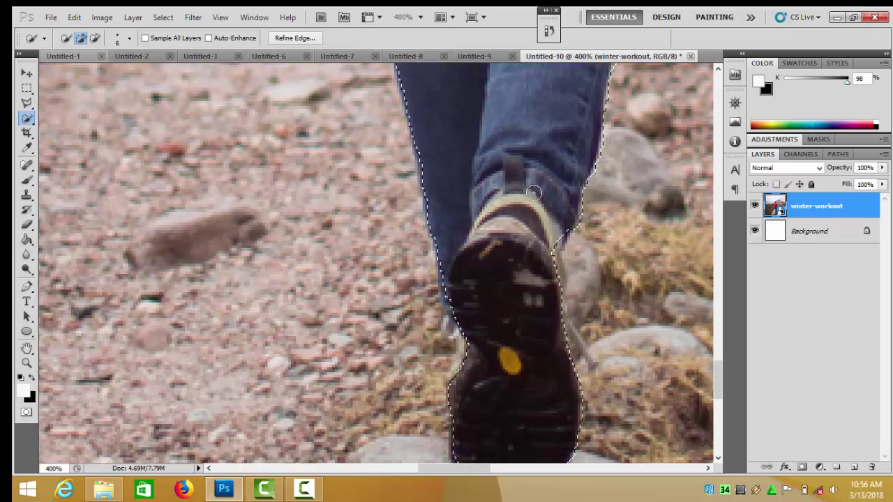
{"action": "mouse_move", "coordinate": [524, 275]}
{"action": "left_mouse_down"}
{"action": "mouse_move", "coordinate": [508, 184]}
{"action": "mouse_move", "coordinate": [491, 281]}
{"action": "mouse_move", "coordinate": [398, 353]}
{"action": "mouse_move", "coordinate": [397, 265]}
{"action": "mouse_move", "coordinate": [400, 386]}
{"action": "mouse_move", "coordinate": [421, 321]}
{"action": "mouse_move", "coordinate": [407, 408]}
{"action": "mouse_move", "coordinate": [402, 290]}
{"action": "mouse_move", "coordinate": [391, 314]}
{"action": "mouse_move", "coordinate": [412, 249]}
{"action": "mouse_move", "coordinate": [527, 212]}
{"action": "left_mouse_up"}
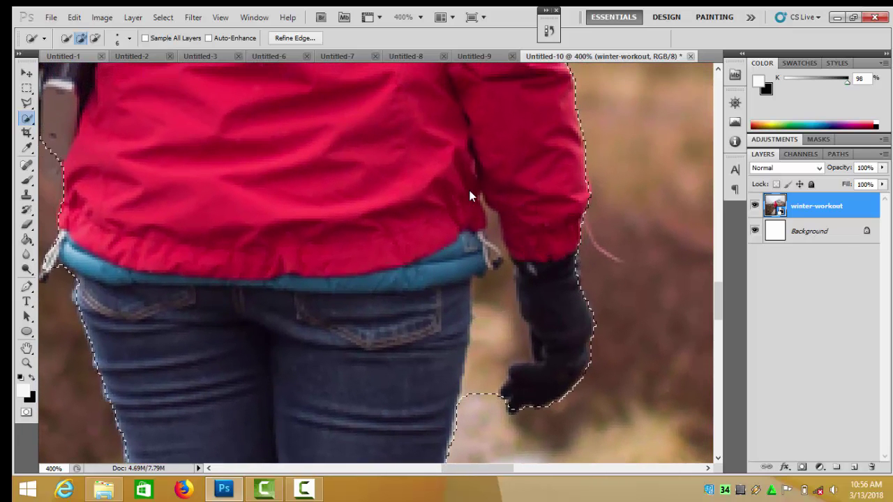
Subtract the background gap between the gloved arm and the hip from the selection.
{"action": "left_click_drag", "start_coordinate": [402, 209], "coordinate": [415, 271]}
{"action": "left_click_drag", "start_coordinate": [383, 211], "coordinate": [455, 383]}
{"action": "mouse_move", "coordinate": [437, 279]}
{"action": "left_mouse_down"}
{"action": "mouse_move", "coordinate": [437, 459]}
{"action": "mouse_move", "coordinate": [401, 345]}
{"action": "mouse_move", "coordinate": [448, 450]}
{"action": "mouse_move", "coordinate": [427, 353]}
{"action": "mouse_move", "coordinate": [444, 392]}
{"action": "left_mouse_up"}
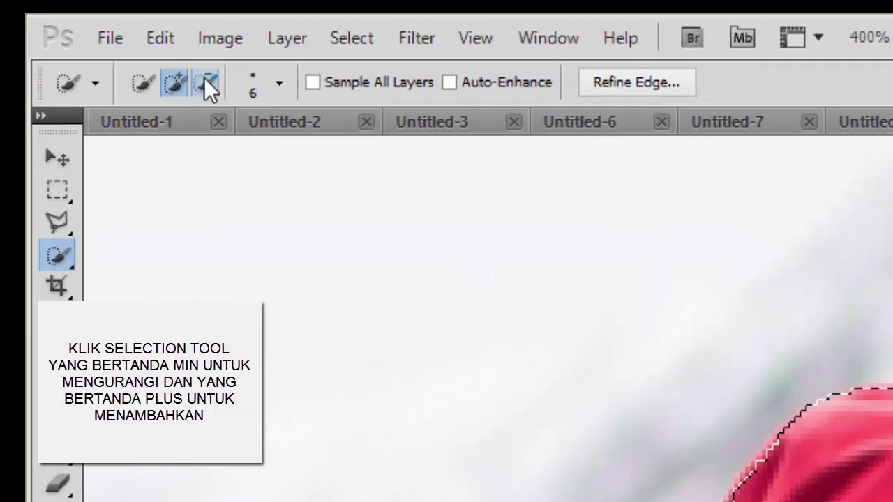
{"action": "left_click", "coordinate": [205, 81]}
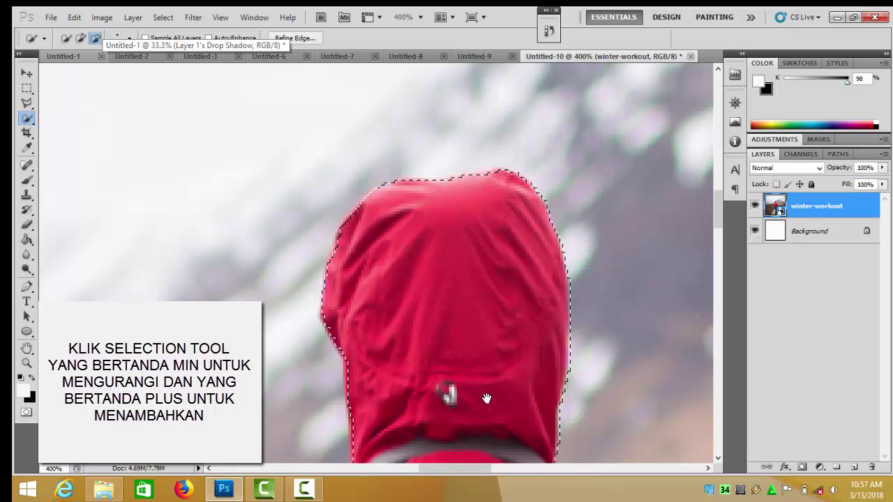
{"action": "left_click_drag", "start_coordinate": [482, 395], "coordinate": [384, 235]}
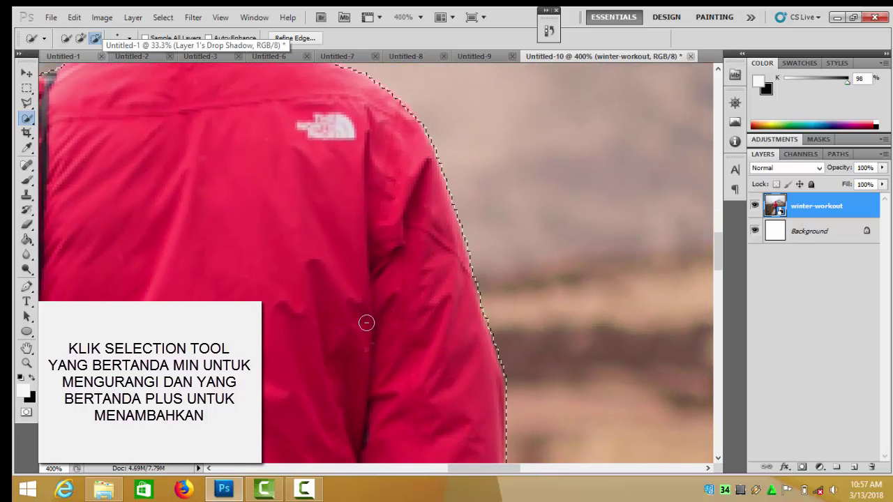
{"action": "left_click_drag", "start_coordinate": [375, 361], "coordinate": [411, 217]}
{"action": "left_click_drag", "start_coordinate": [417, 348], "coordinate": [413, 231]}
{"action": "left_click_drag", "start_coordinate": [413, 325], "coordinate": [410, 171]}
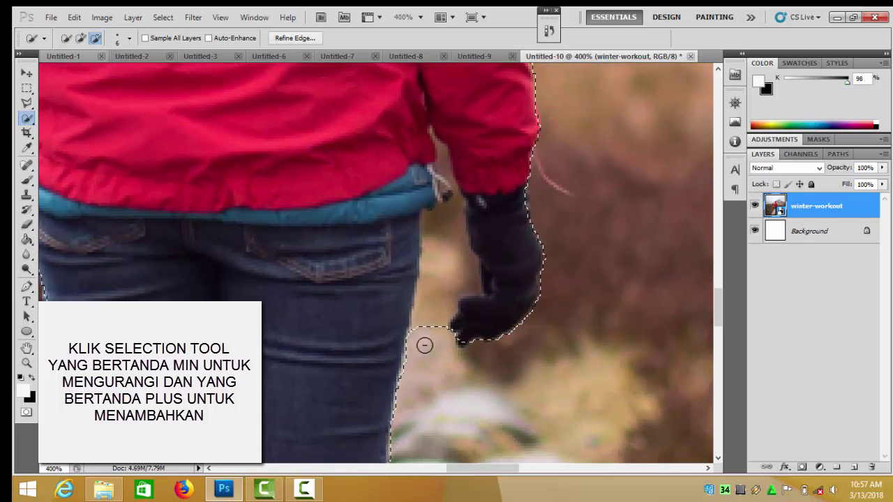
{"action": "left_click_drag", "start_coordinate": [425, 330], "coordinate": [430, 311]}
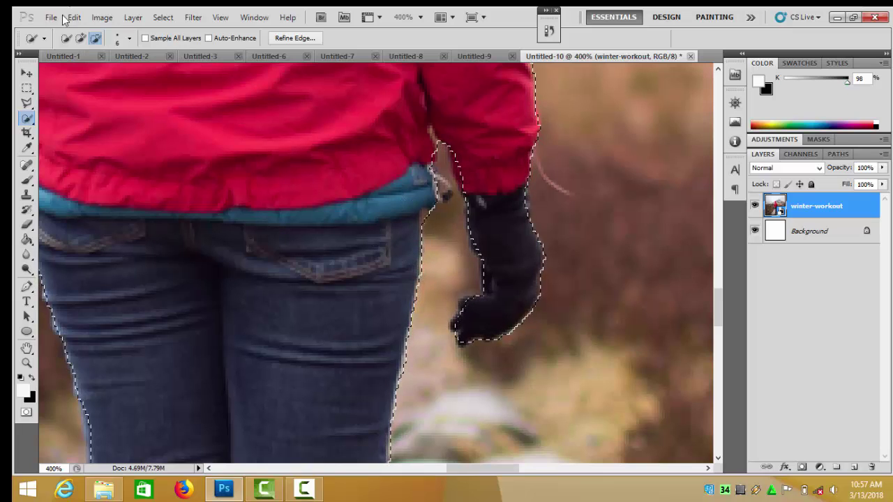
Add the missed edge of the black glove back to the selection and check the outline along the jeans.
{"action": "left_click", "coordinate": [81, 38]}
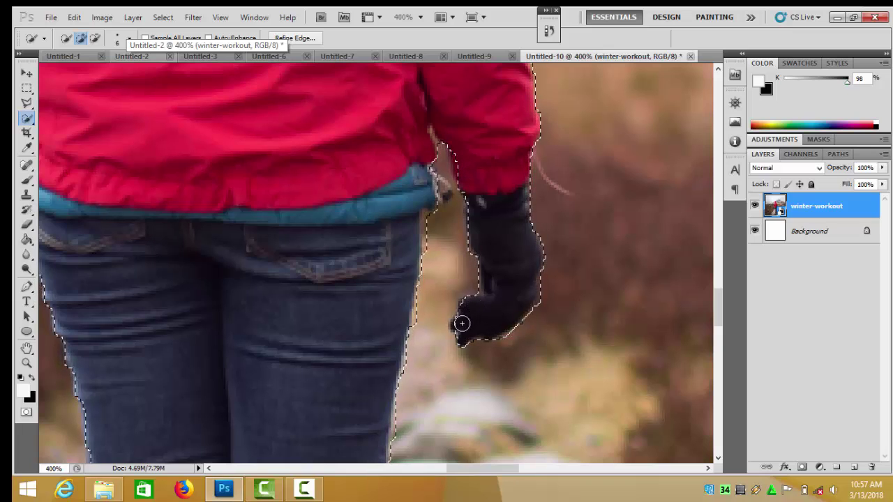
{"action": "left_click_drag", "start_coordinate": [479, 308], "coordinate": [382, 284]}
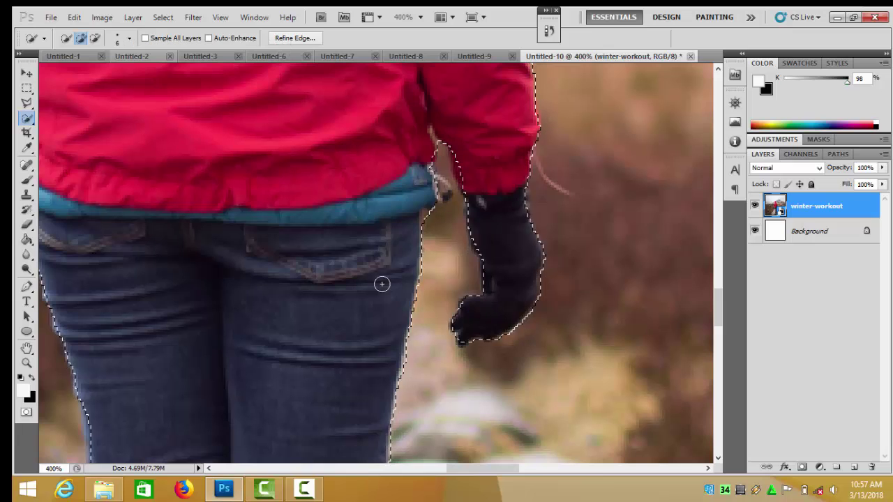
{"action": "left_click_drag", "start_coordinate": [293, 278], "coordinate": [505, 276]}
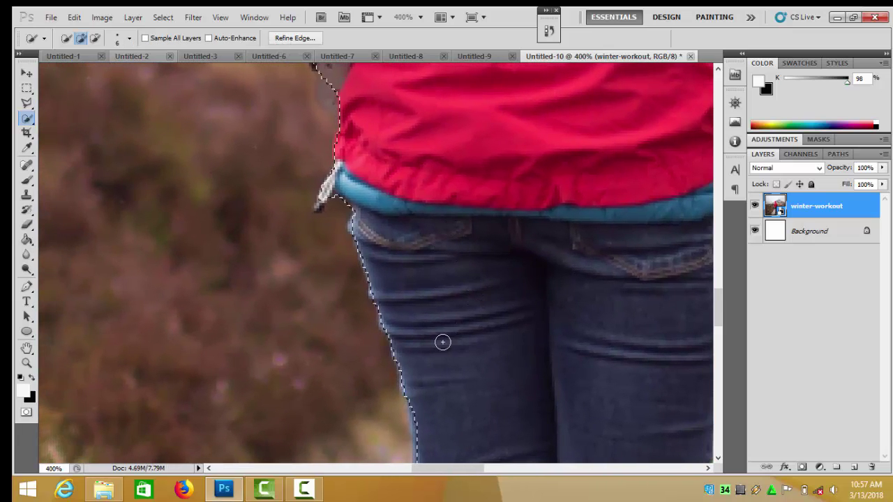
{"action": "mouse_move", "coordinate": [460, 377]}
{"action": "left_mouse_down"}
{"action": "mouse_move", "coordinate": [444, 245]}
{"action": "mouse_move", "coordinate": [409, 244]}
{"action": "mouse_move", "coordinate": [414, 303]}
{"action": "left_mouse_up"}
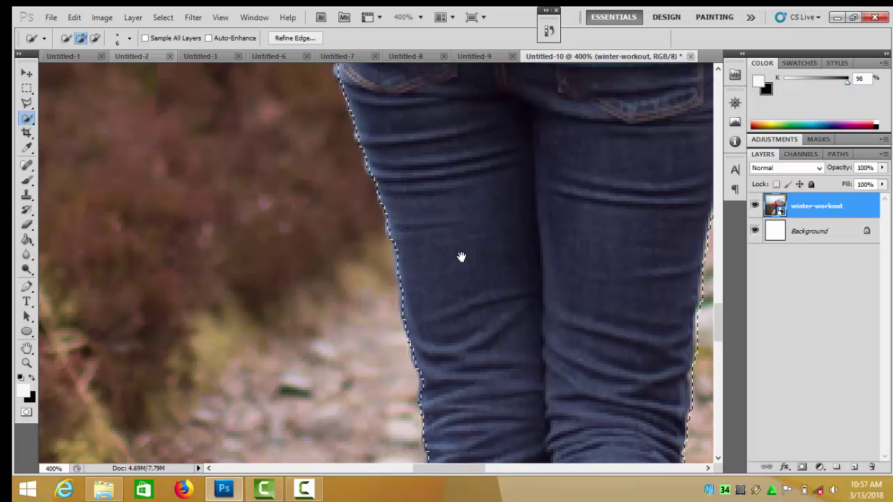
{"action": "left_click_drag", "start_coordinate": [544, 294], "coordinate": [317, 213]}
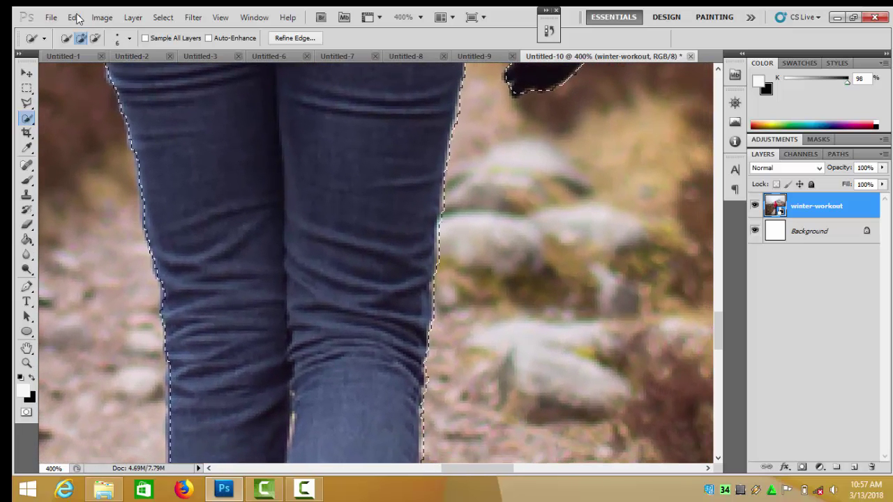
Subtract the stray background strip along the outer edge of the leg on the gloved-hand side.
{"action": "left_click", "coordinate": [95, 38]}
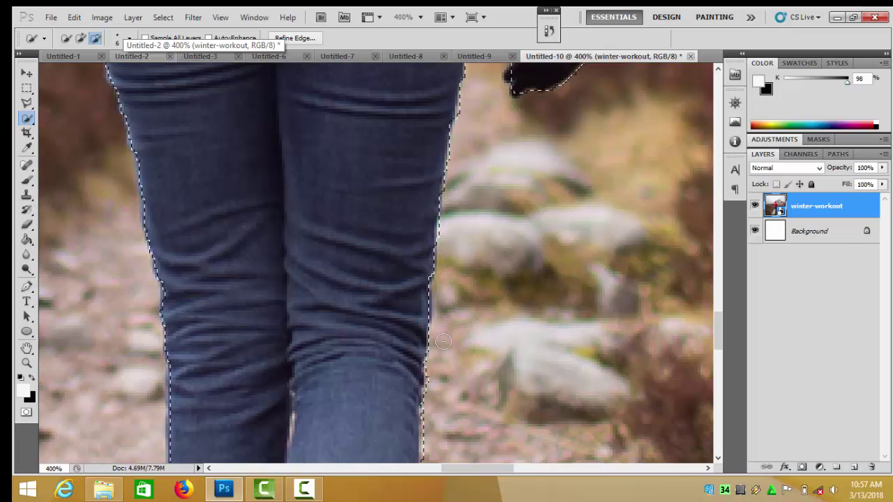
{"action": "left_click_drag", "start_coordinate": [390, 163], "coordinate": [395, 273]}
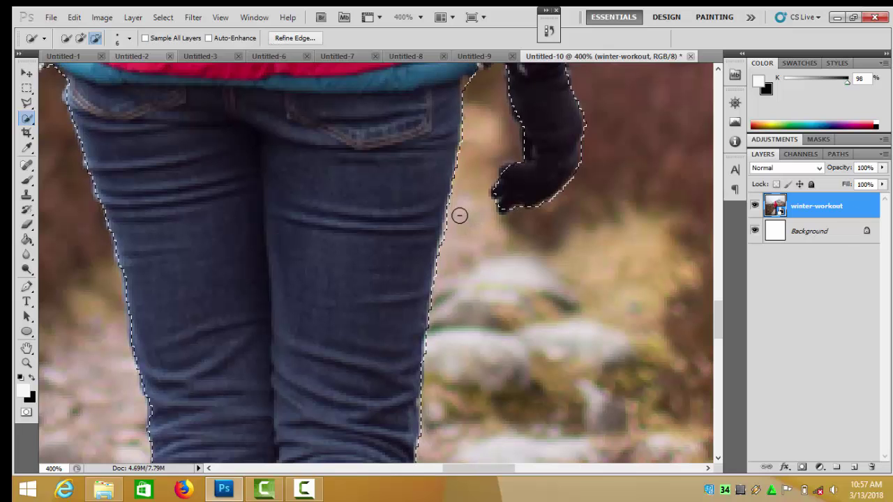
{"action": "left_click_drag", "start_coordinate": [453, 237], "coordinate": [453, 214]}
{"action": "left_click_drag", "start_coordinate": [349, 140], "coordinate": [315, 389]}
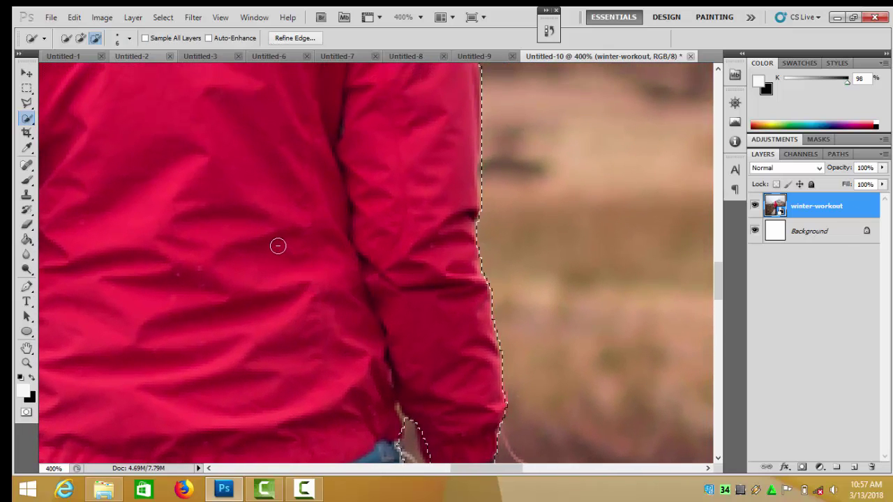
{"action": "left_click_drag", "start_coordinate": [275, 259], "coordinate": [388, 435]}
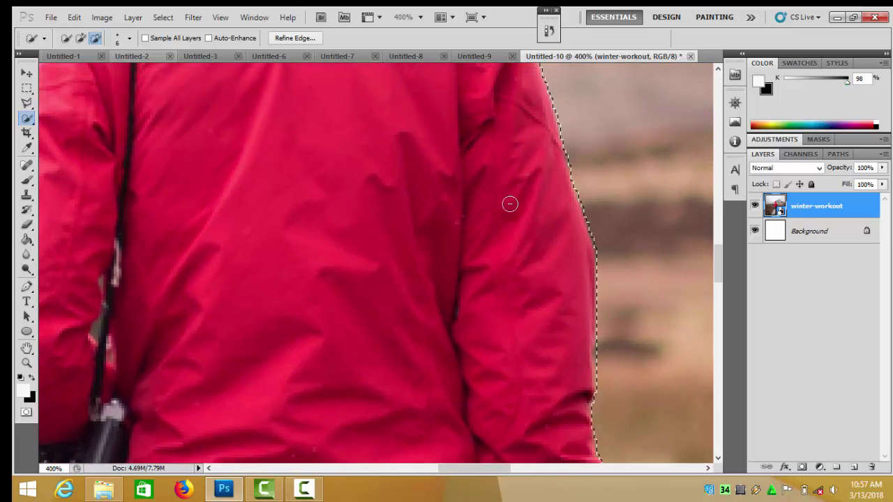
Check the selection outline along the jacket, shoulders and hood, and then around the whole walker.
{"action": "left_click_drag", "start_coordinate": [236, 209], "coordinate": [375, 325]}
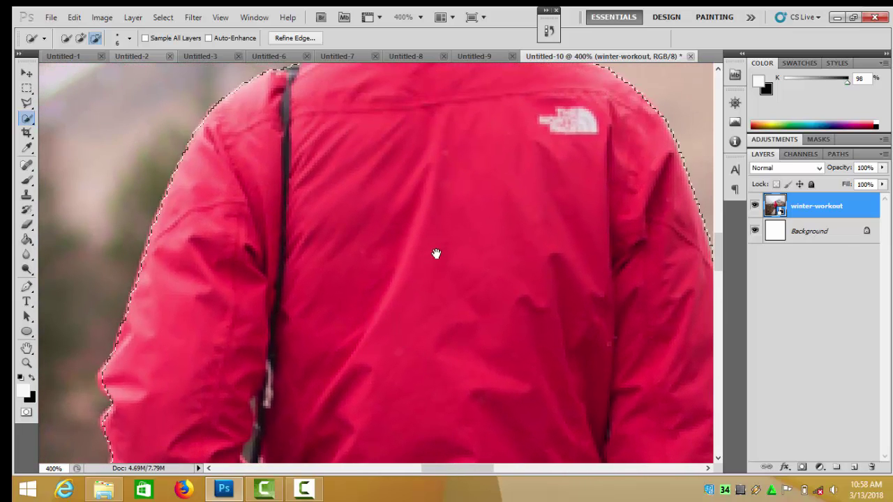
{"action": "left_click_drag", "start_coordinate": [435, 253], "coordinate": [428, 409]}
{"action": "left_click_drag", "start_coordinate": [395, 286], "coordinate": [390, 423]}
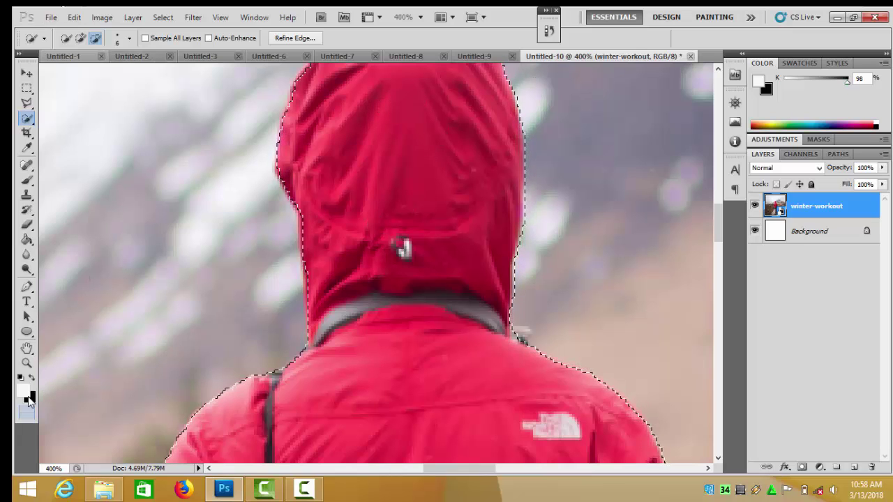
{"action": "left_click", "coordinate": [25, 364]}
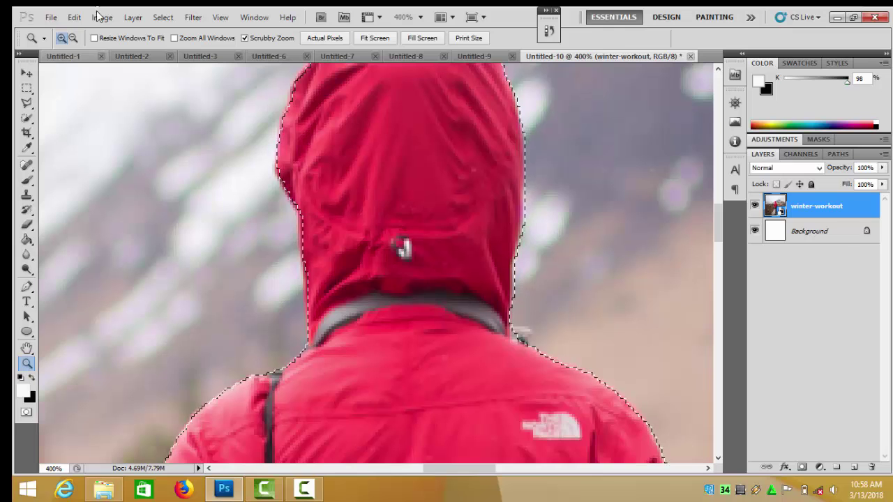
{"action": "left_click", "coordinate": [73, 39]}
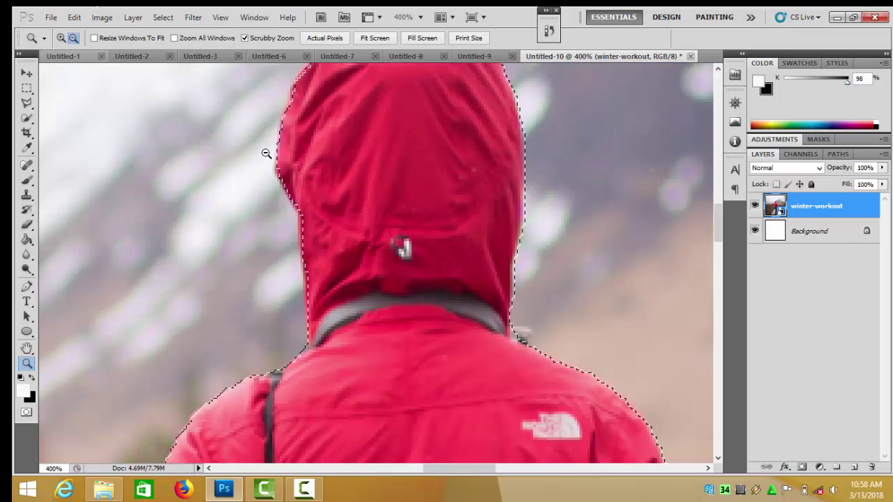
{"action": "left_click", "coordinate": [391, 292]}
{"action": "left_click", "coordinate": [390, 292]}
{"action": "left_click", "coordinate": [391, 292]}
{"action": "left_click", "coordinate": [390, 292]}
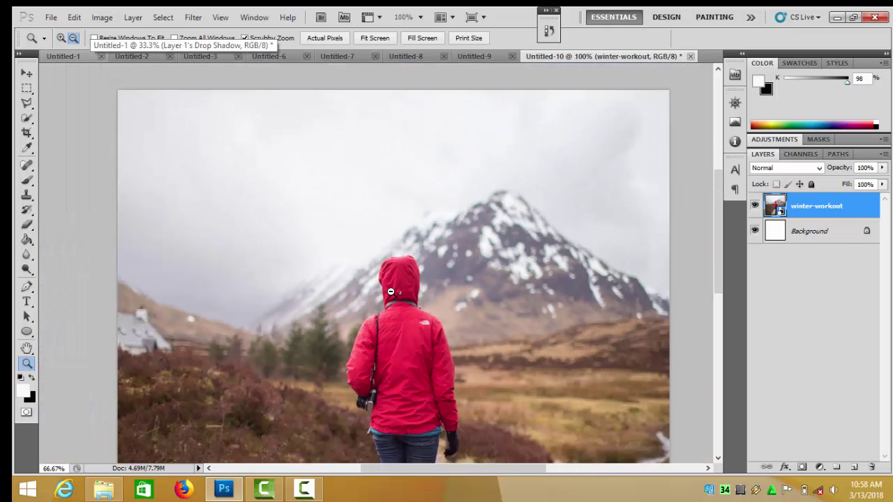
{"action": "left_click", "coordinate": [390, 291]}
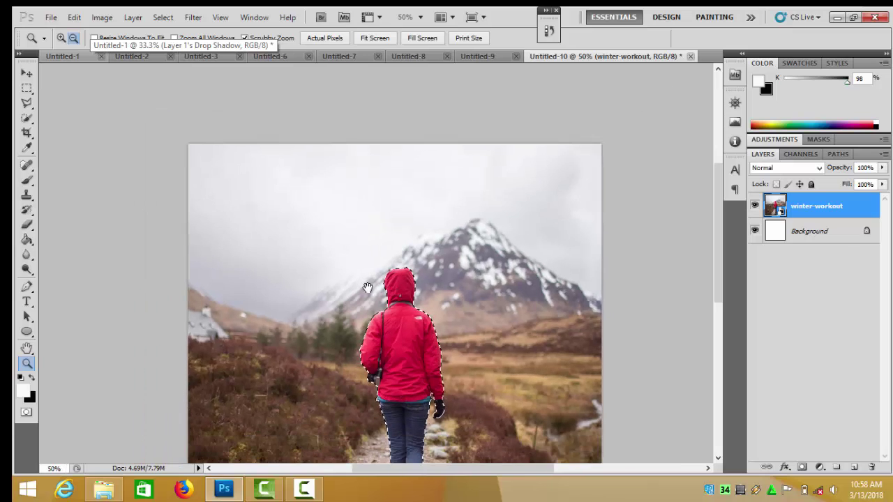
{"action": "left_click_drag", "start_coordinate": [351, 283], "coordinate": [353, 199]}
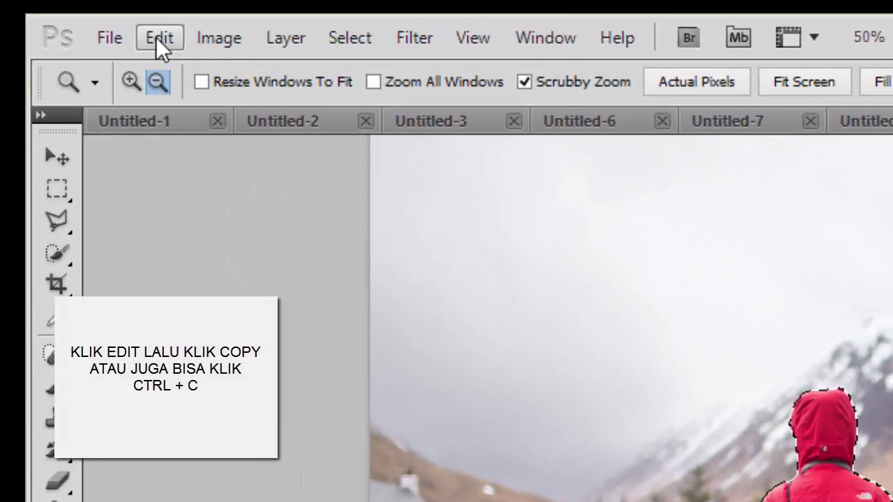
Copy the selected walker and paste it into the park path document Untitled-9.
{"action": "left_click", "coordinate": [158, 40]}
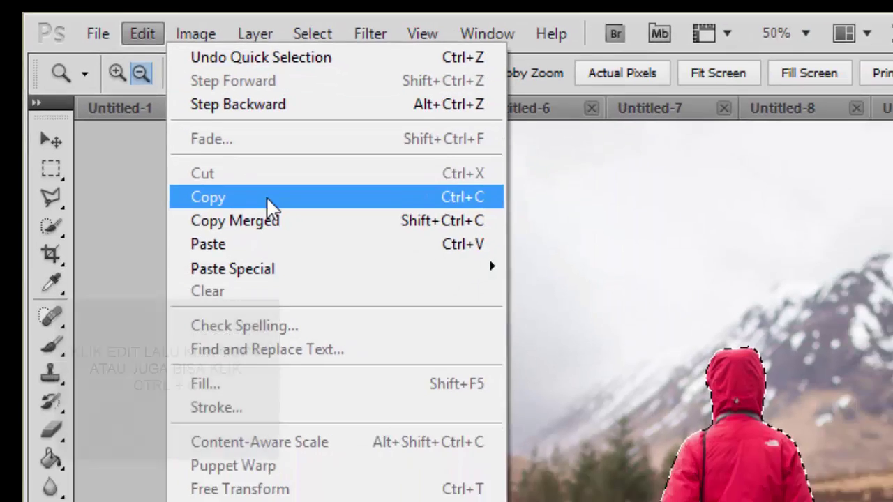
{"action": "left_click", "coordinate": [298, 222]}
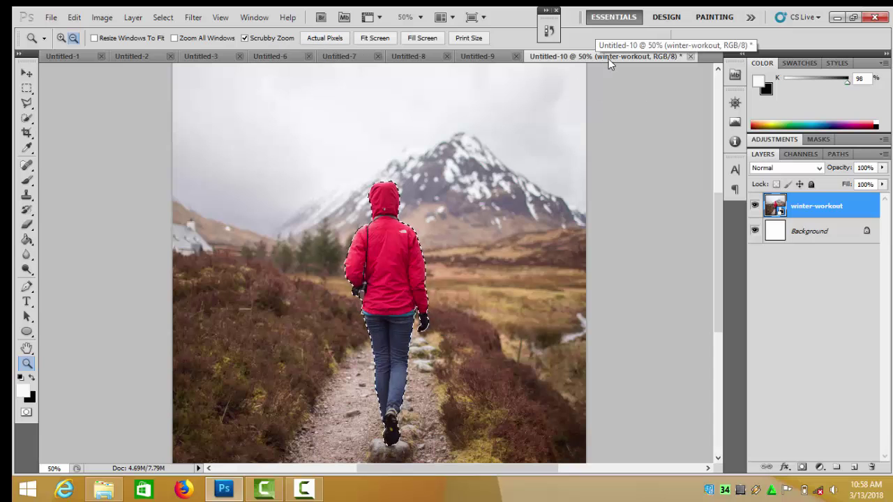
{"action": "left_click", "coordinate": [482, 55]}
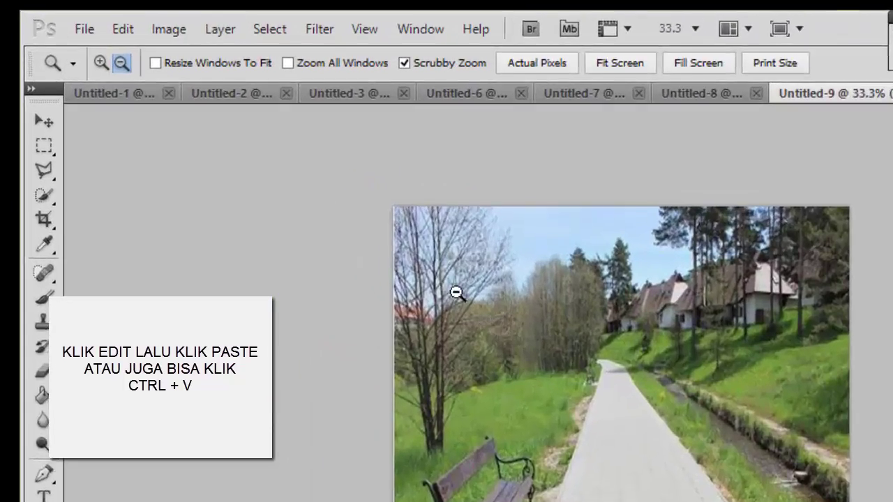
{"action": "left_click", "coordinate": [160, 30]}
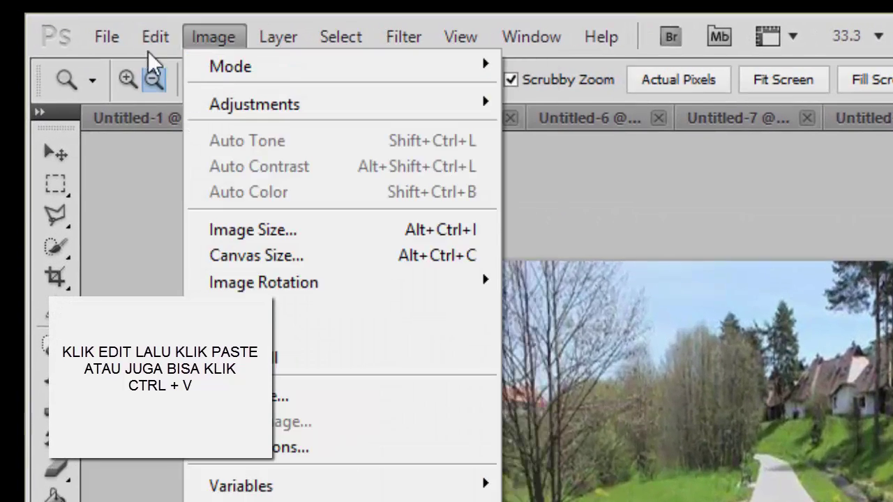
{"action": "mouse_move", "coordinate": [150, 31]}
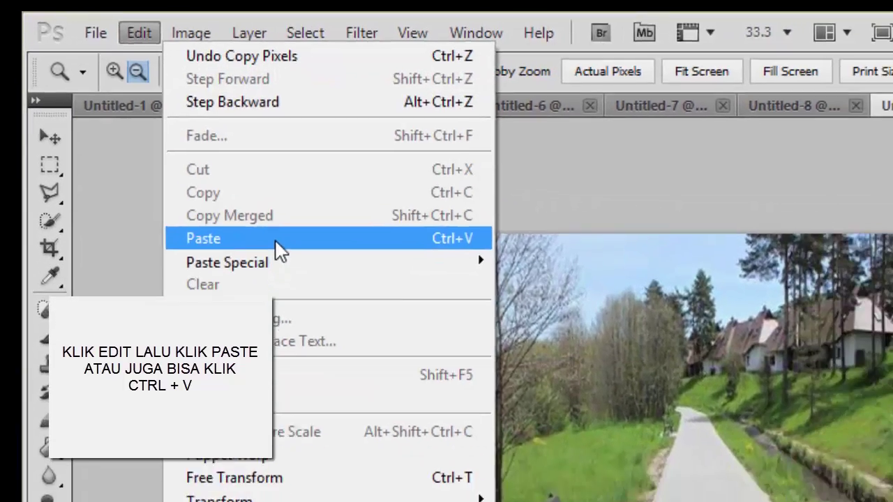
{"action": "left_click", "coordinate": [277, 241]}
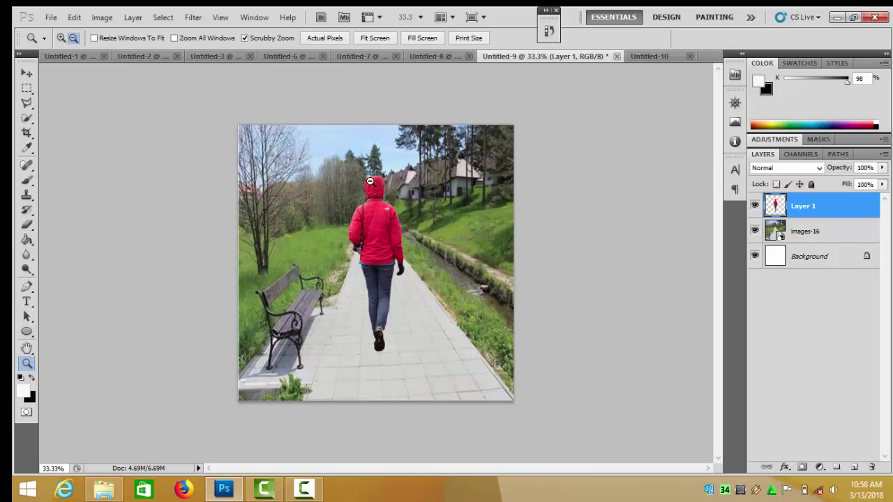
Position the pasted walker on the path and scale it to about 92% width and 86% height with Free Transform.
{"action": "left_click", "coordinate": [28, 72]}
{"action": "mouse_move", "coordinate": [375, 230]}
{"action": "left_mouse_down"}
{"action": "mouse_move", "coordinate": [377, 250]}
{"action": "mouse_move", "coordinate": [377, 232]}
{"action": "left_mouse_up"}
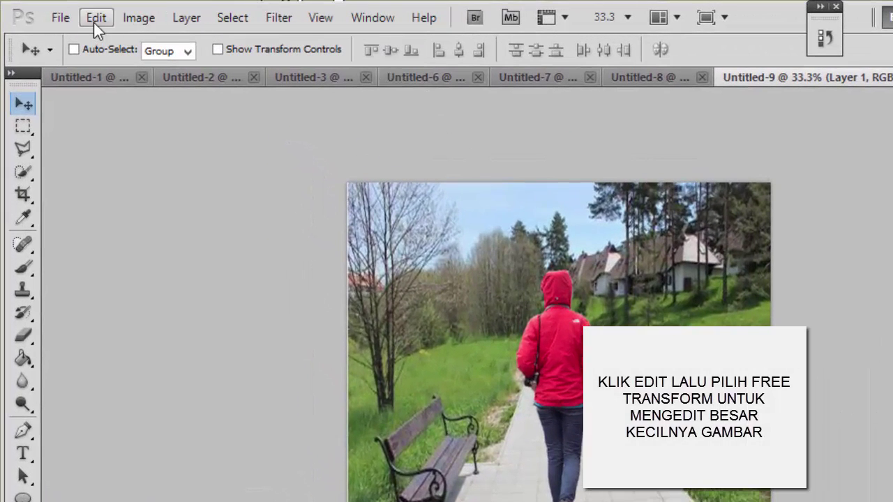
{"action": "left_click", "coordinate": [95, 21]}
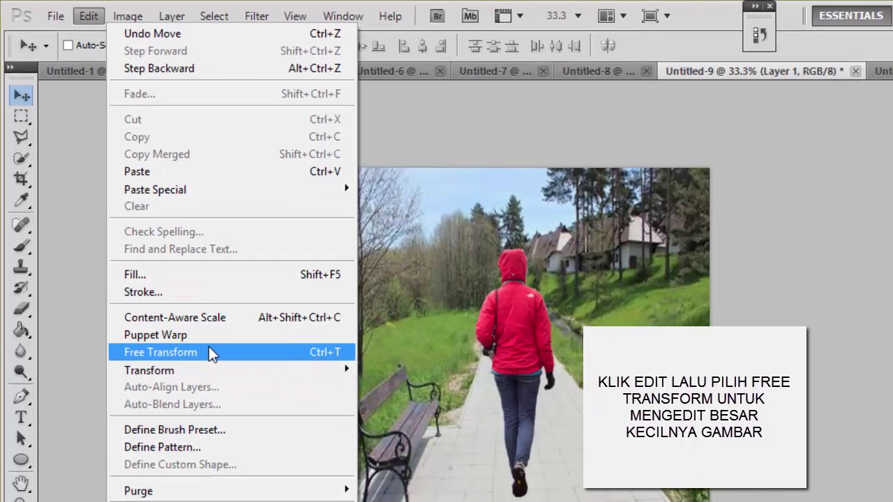
{"action": "left_click", "coordinate": [209, 350]}
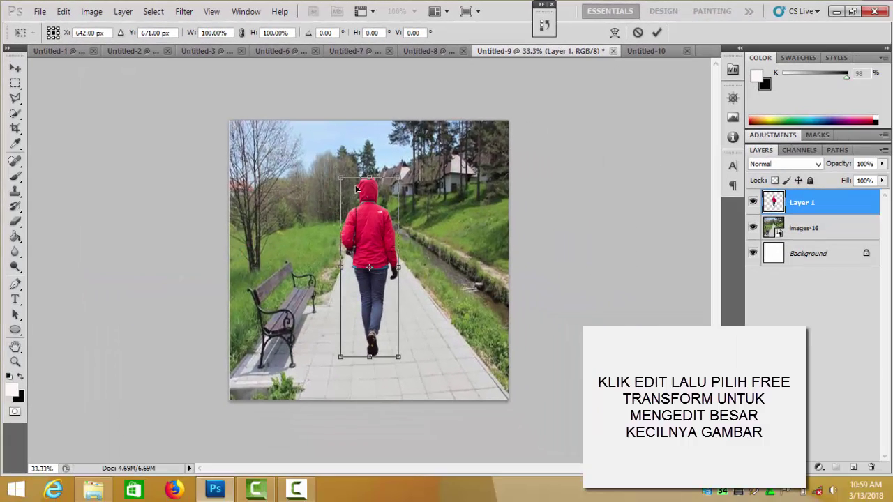
{"action": "left_click_drag", "start_coordinate": [370, 174], "coordinate": [369, 196]}
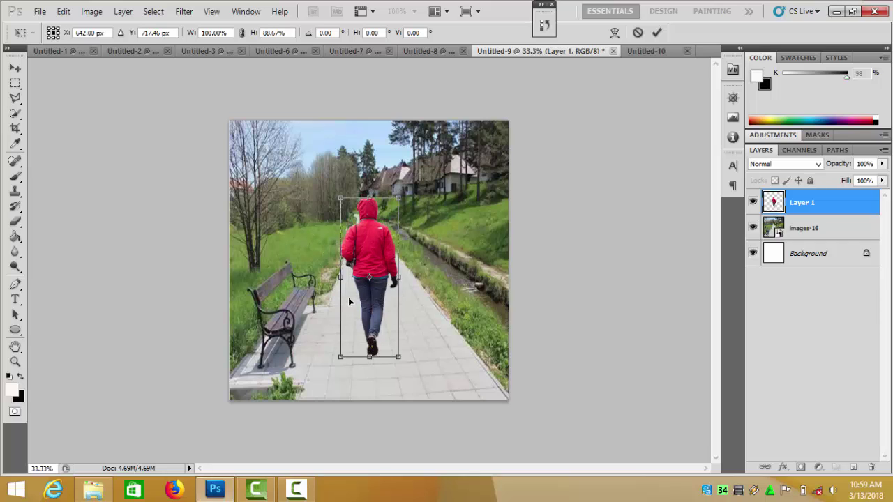
{"action": "left_click_drag", "start_coordinate": [369, 194], "coordinate": [369, 200]}
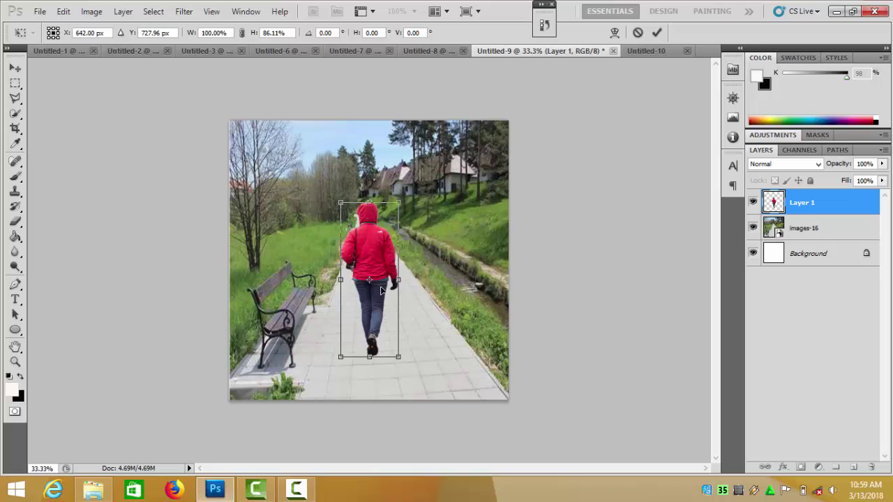
{"action": "mouse_move", "coordinate": [379, 252]}
{"action": "left_mouse_down"}
{"action": "mouse_move", "coordinate": [378, 266]}
{"action": "mouse_move", "coordinate": [363, 243]}
{"action": "mouse_move", "coordinate": [368, 256]}
{"action": "left_mouse_up"}
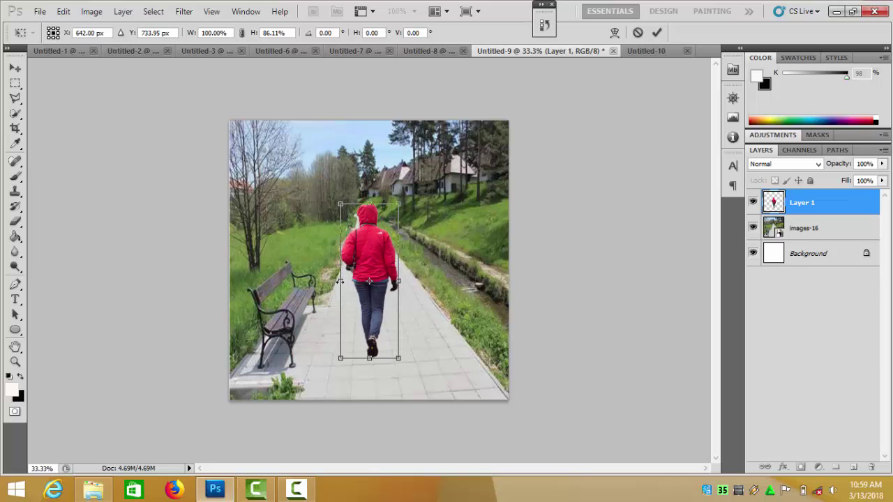
{"action": "left_click_drag", "start_coordinate": [340, 281], "coordinate": [375, 267]}
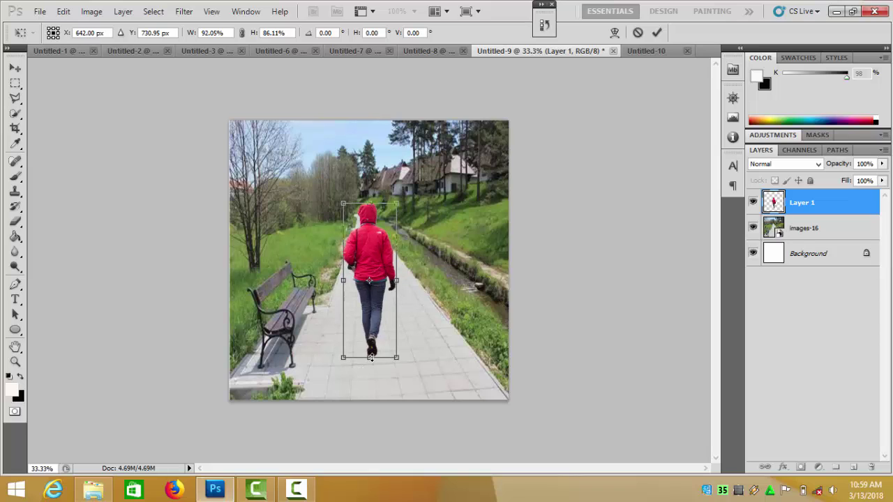
{"action": "key", "text": "Return"}
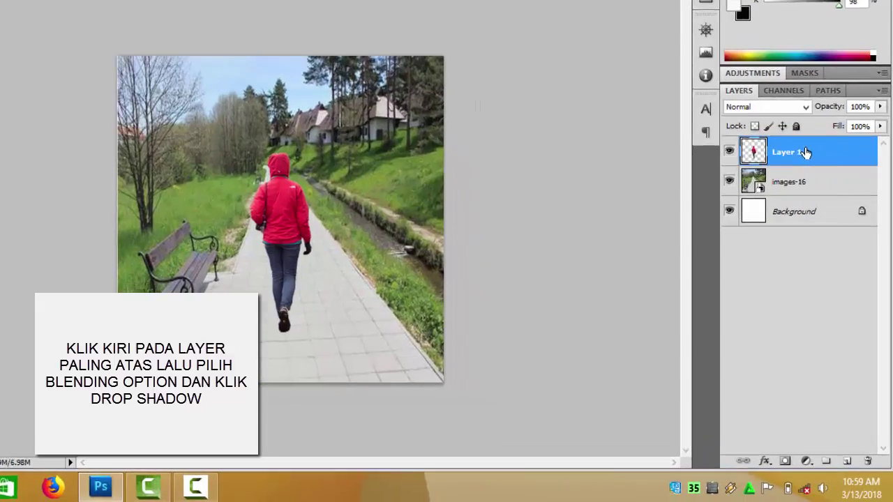
Add a drop shadow to the walker layer with 100% opacity, offset sideways at a -179° angle and about 288 px distance.
{"action": "right_click", "coordinate": [817, 203]}
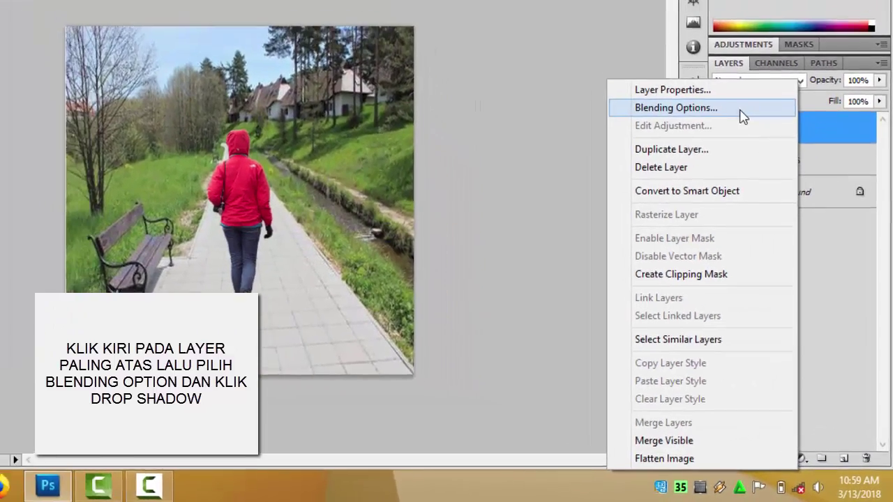
{"action": "left_click", "coordinate": [725, 64]}
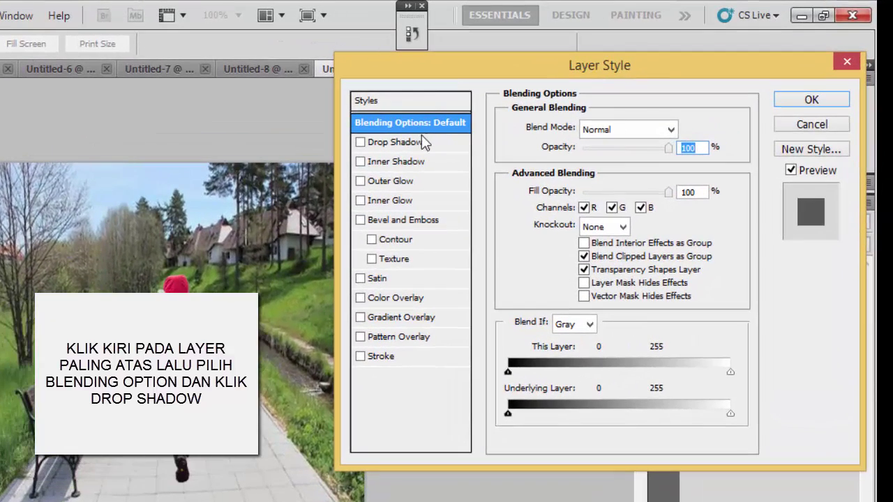
{"action": "left_click", "coordinate": [360, 143]}
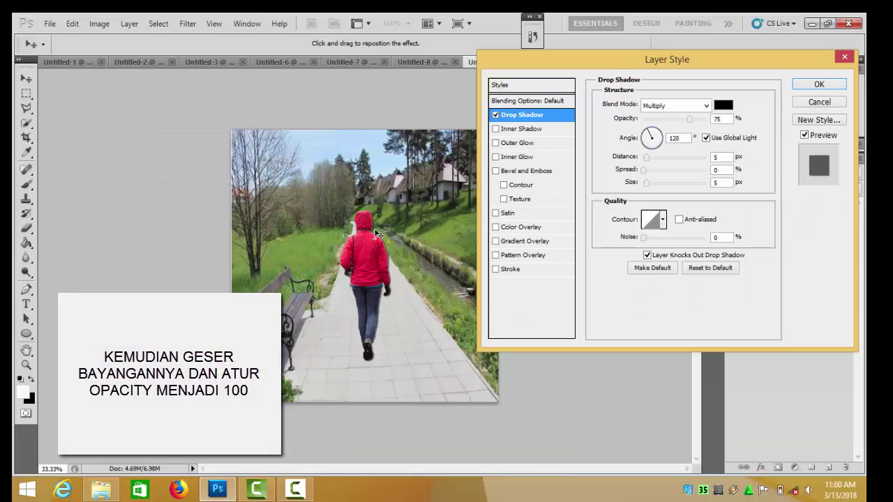
{"action": "left_click_drag", "start_coordinate": [375, 231], "coordinate": [433, 228]}
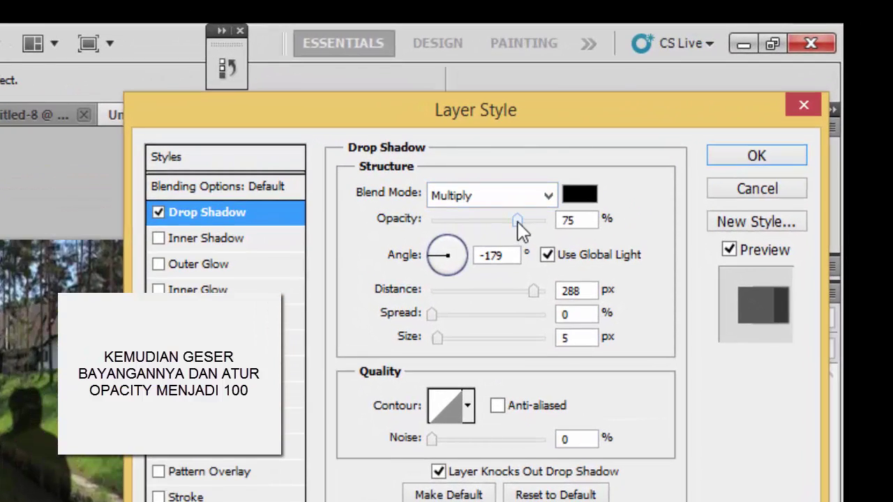
{"action": "left_click_drag", "start_coordinate": [518, 222], "coordinate": [549, 222]}
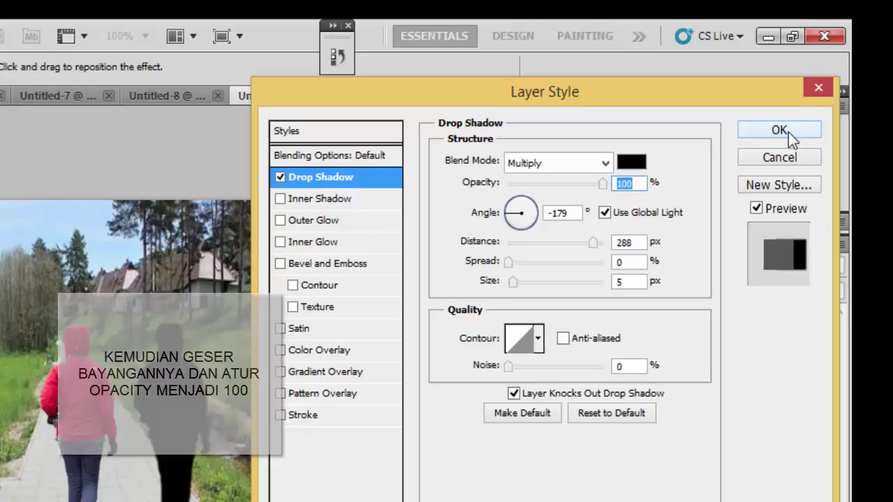
{"action": "left_click", "coordinate": [767, 160]}
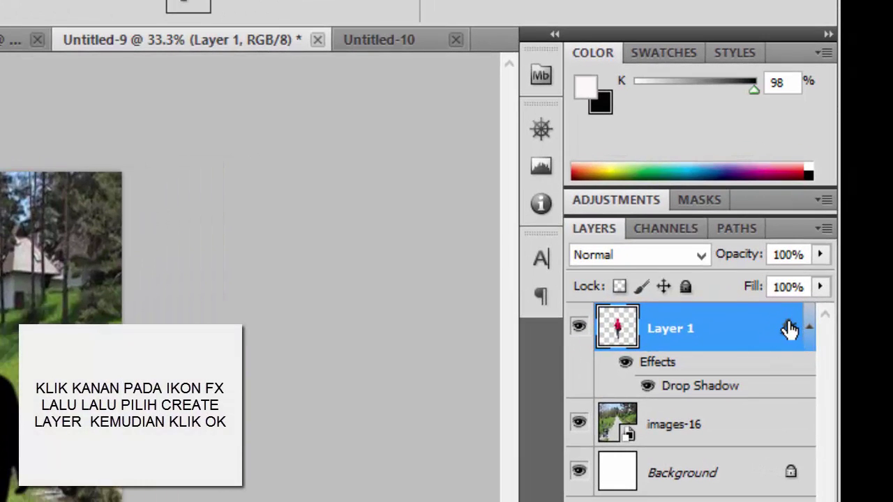
Convert the walker's drop shadow effect into a separate layer.
{"action": "right_click", "coordinate": [789, 330]}
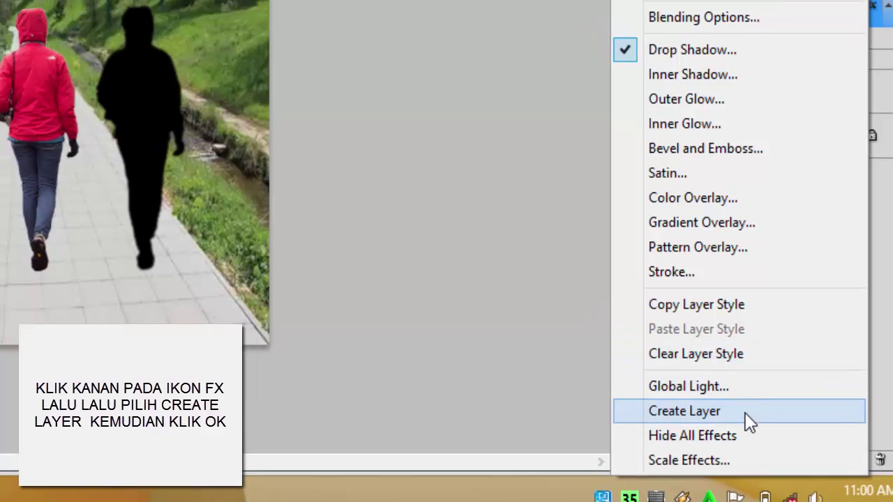
{"action": "left_click", "coordinate": [723, 394]}
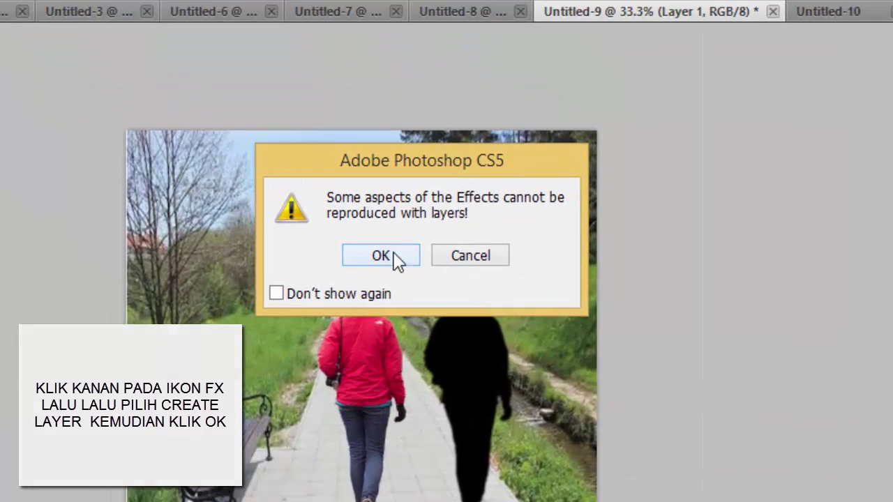
{"action": "left_click", "coordinate": [395, 258]}
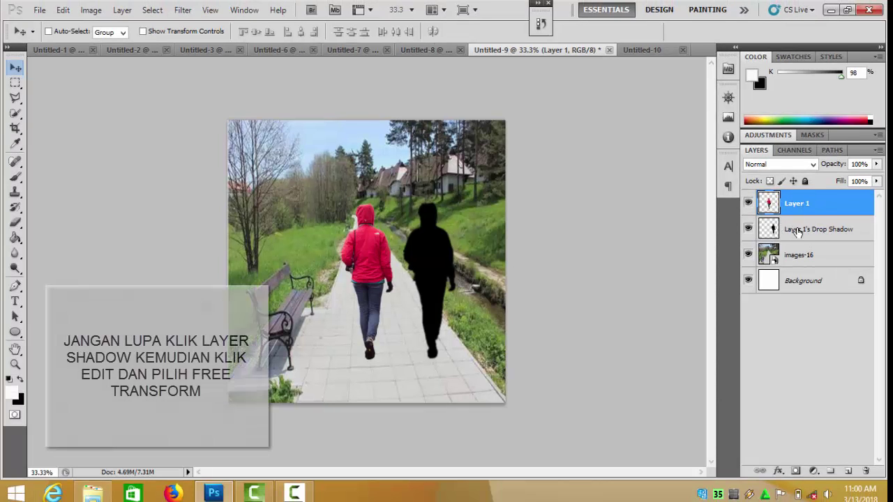
Free-transform the shadow layer to start at the walker's feet and lie across the path, about 35% high with a -51.8° horizontal skew.
{"action": "left_click", "coordinate": [797, 233]}
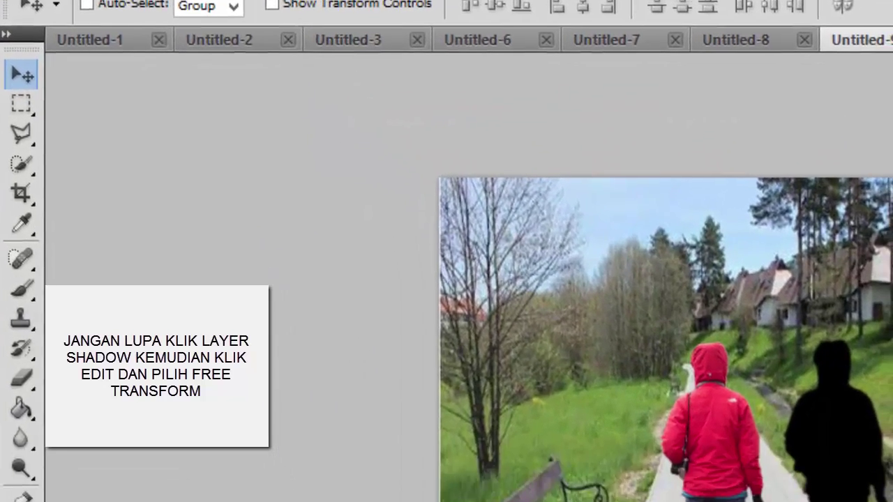
{"action": "left_click", "coordinate": [125, 0]}
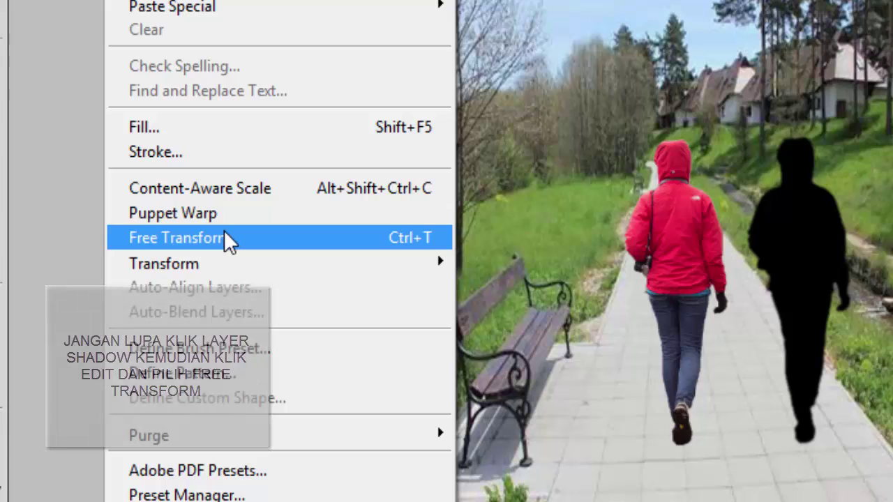
{"action": "left_click", "coordinate": [223, 230]}
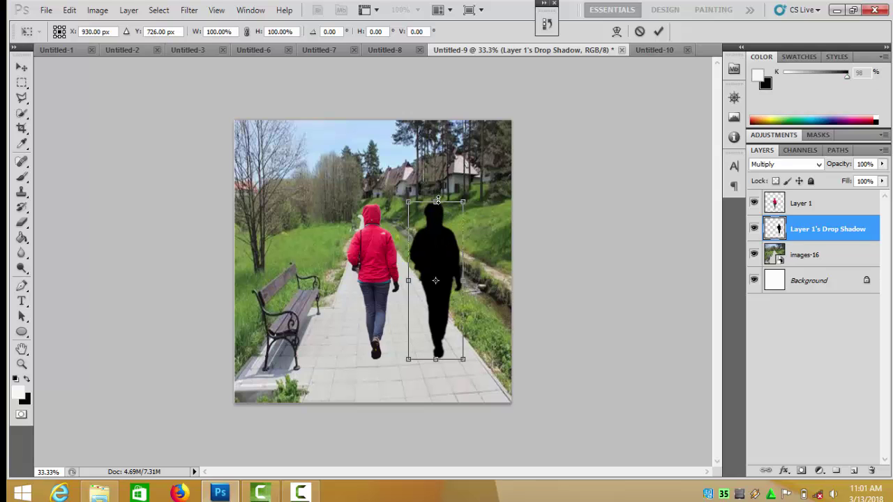
{"action": "left_click_drag", "start_coordinate": [437, 200], "coordinate": [436, 190]}
{"action": "left_click_drag", "start_coordinate": [431, 255], "coordinate": [384, 255]}
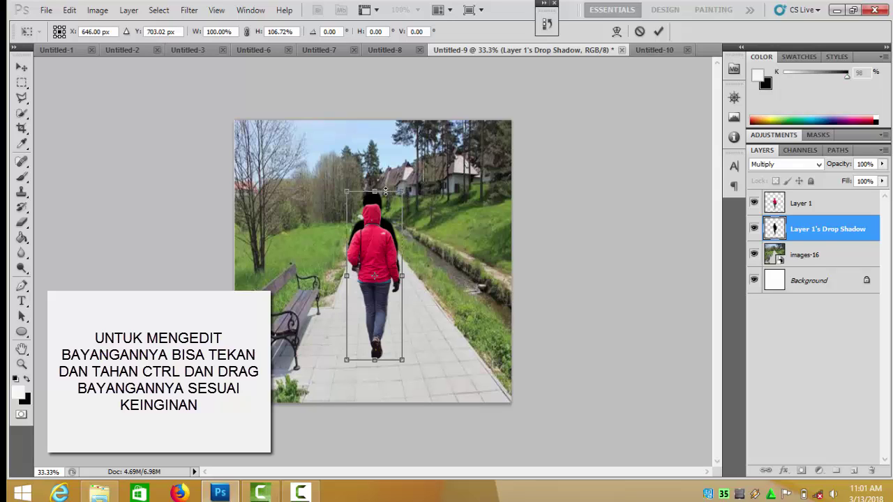
{"action": "left_click_drag", "start_coordinate": [389, 195], "coordinate": [454, 304]}
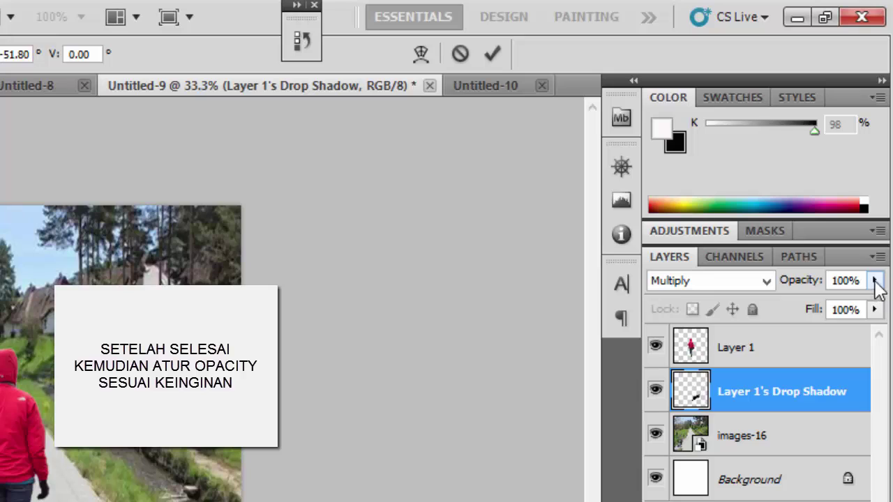
Lower the shadow layer's opacity to 38% and apply its transform.
{"action": "left_click", "coordinate": [874, 282]}
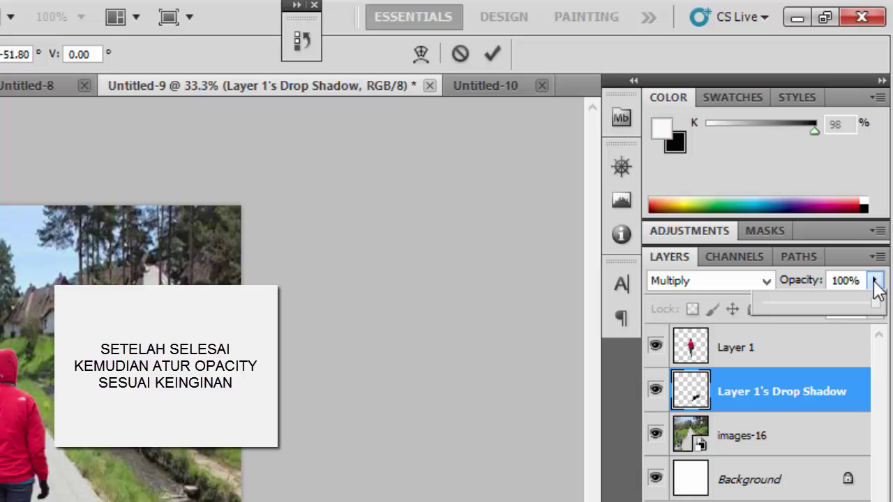
{"action": "left_click_drag", "start_coordinate": [876, 311], "coordinate": [862, 305]}
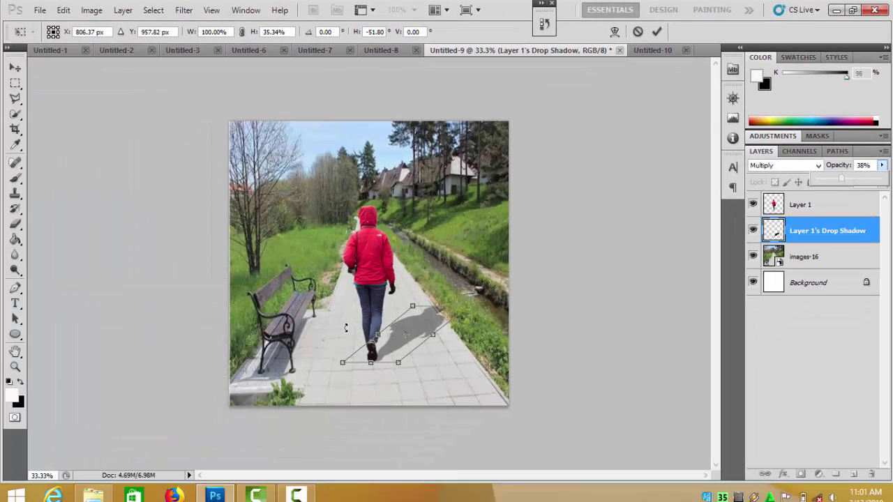
{"action": "left_click", "coordinate": [713, 242]}
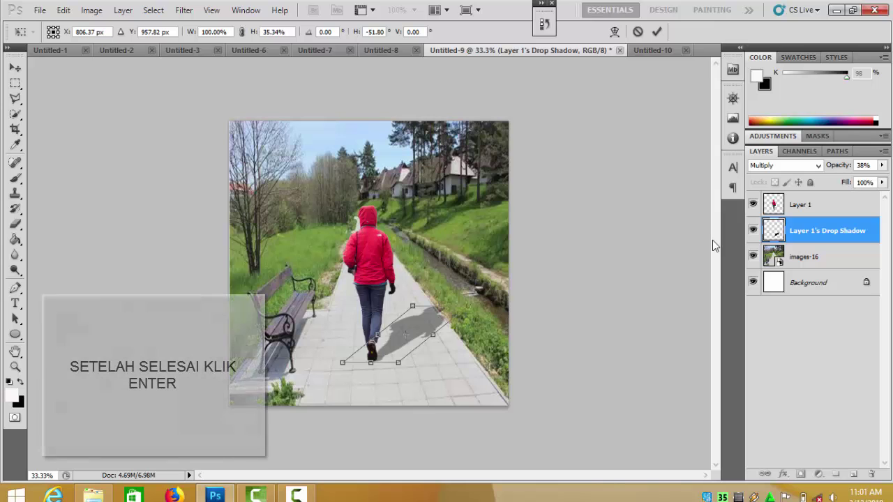
{"action": "key", "text": "Return"}
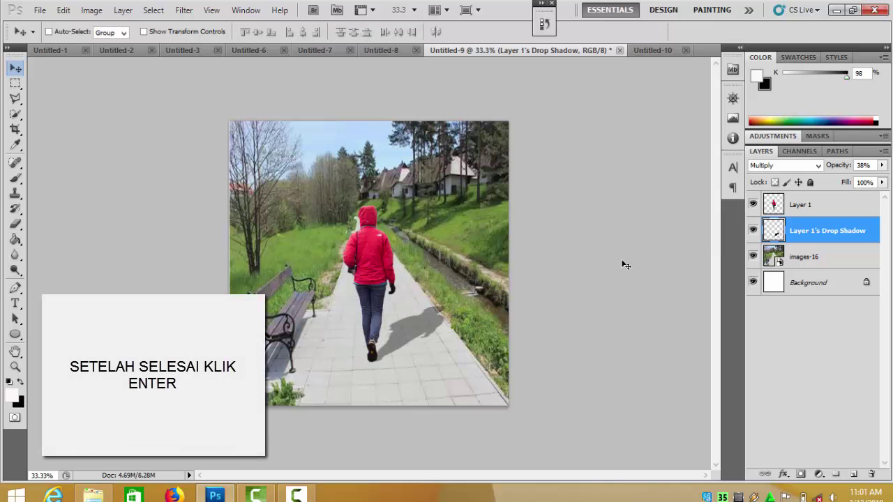